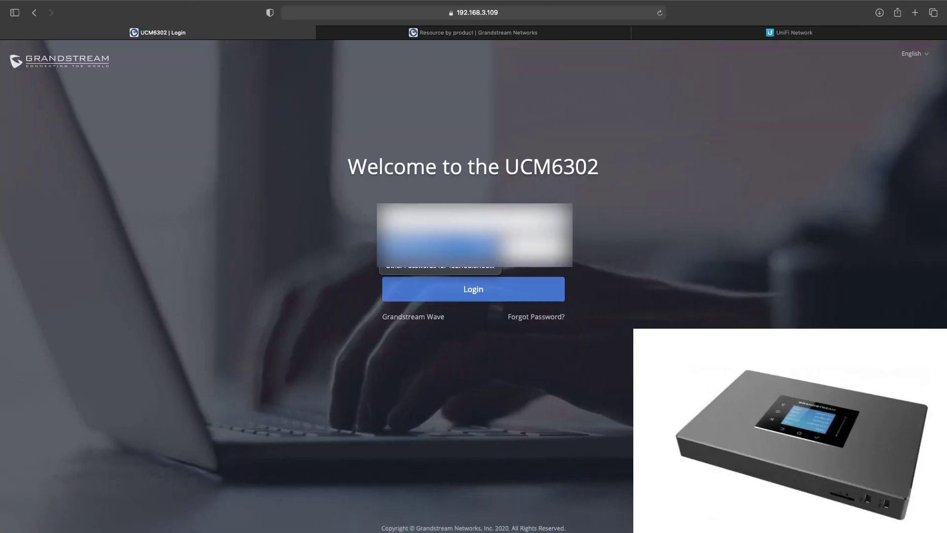
Log in to the UCM6302 using the browser's saved administrator credentials
key(Return)
key(Return)
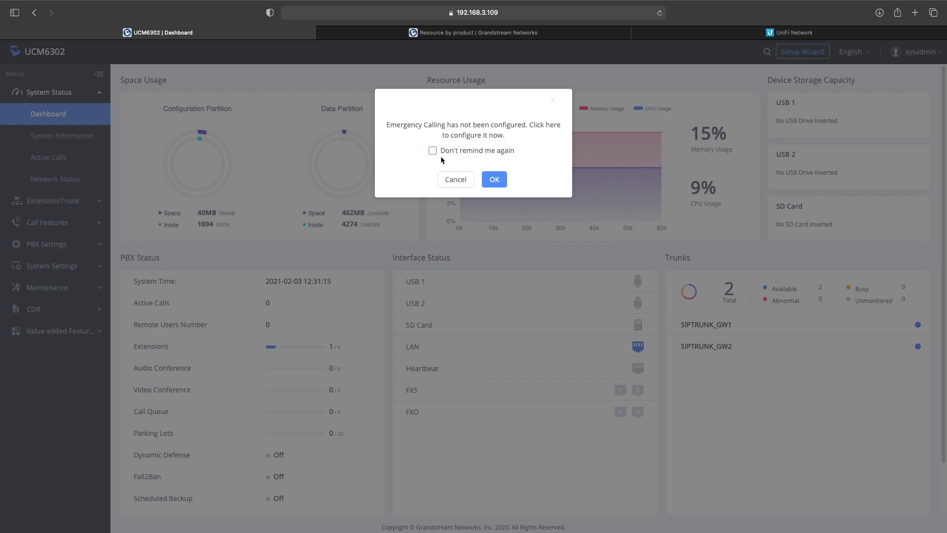
Dismiss the Emergency Calling reminder and open the Extension/Trunk > Extensions list
click(452, 180)
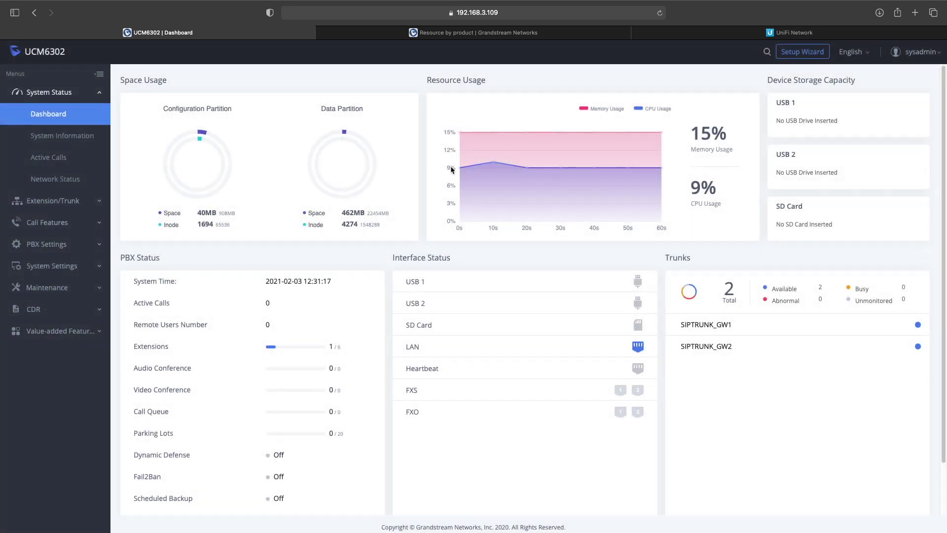
click(58, 200)
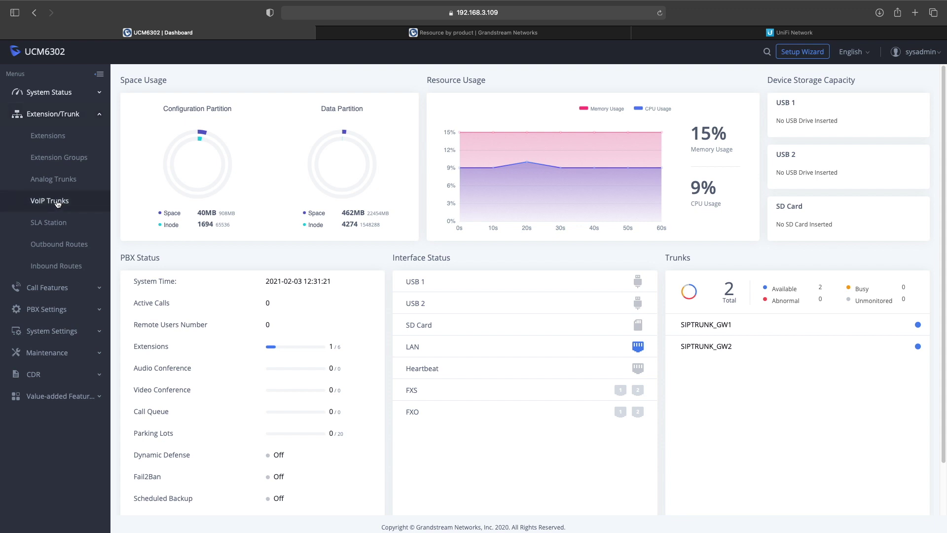
click(50, 143)
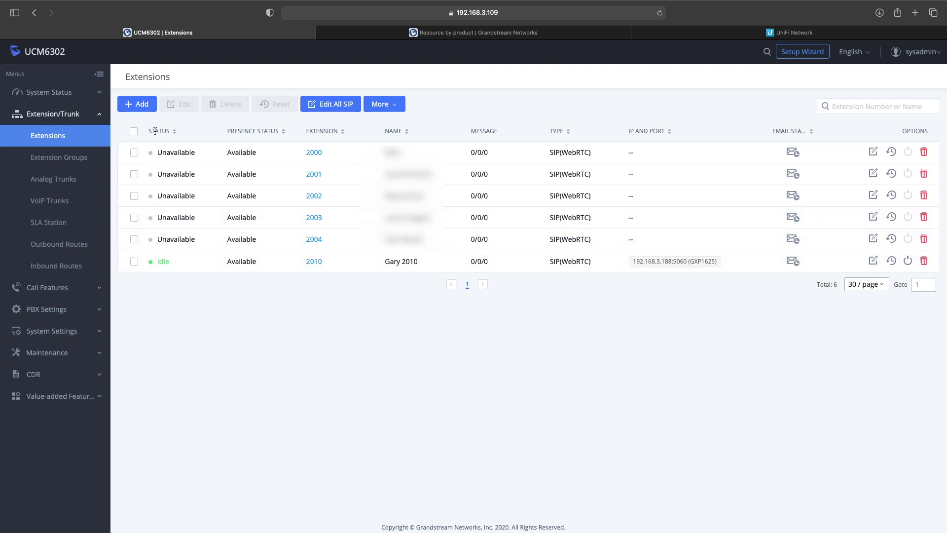
Add extensions in Batch mode: create 10 SIP extensions starting at 1000, incrementing by 1
click(135, 104)
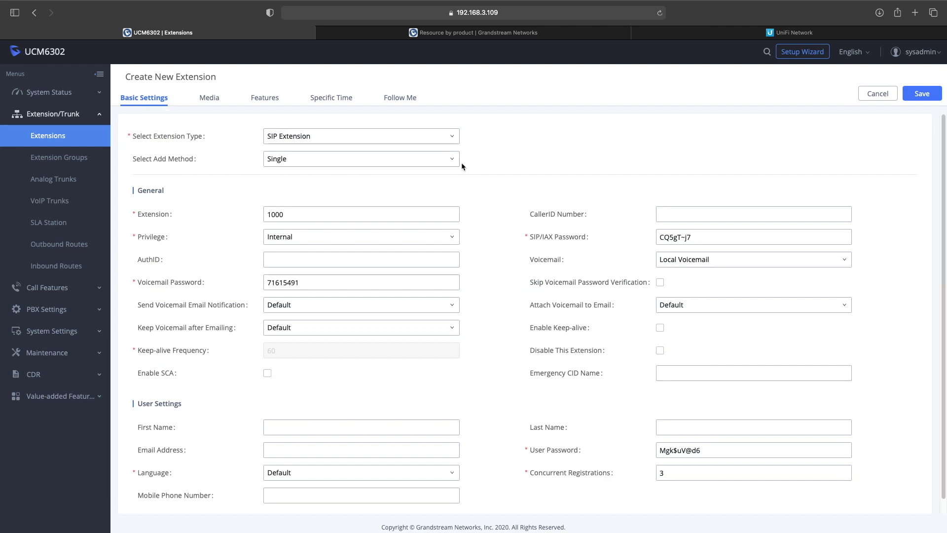
click(368, 160)
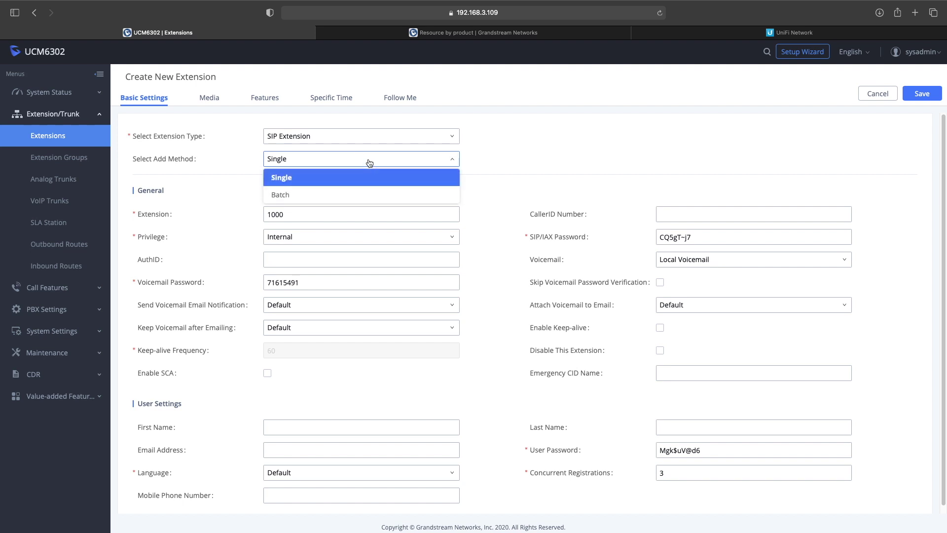
click(304, 196)
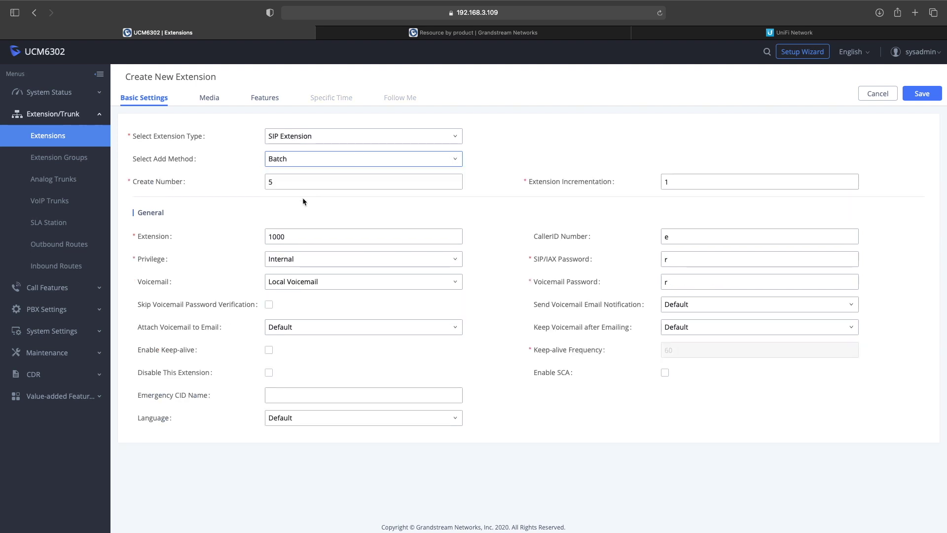
double_click(296, 182)
text(1)
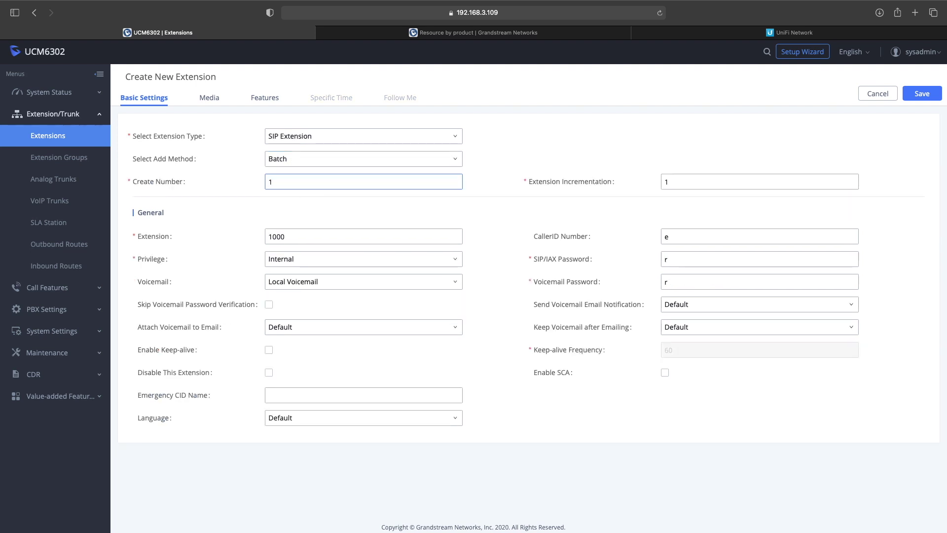
text(0)
click(678, 184)
click(301, 237)
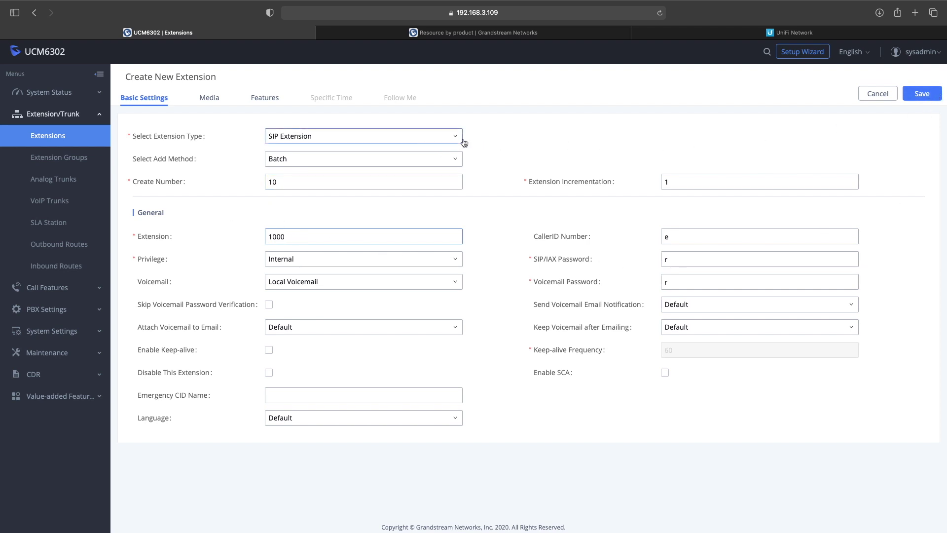
click(934, 93)
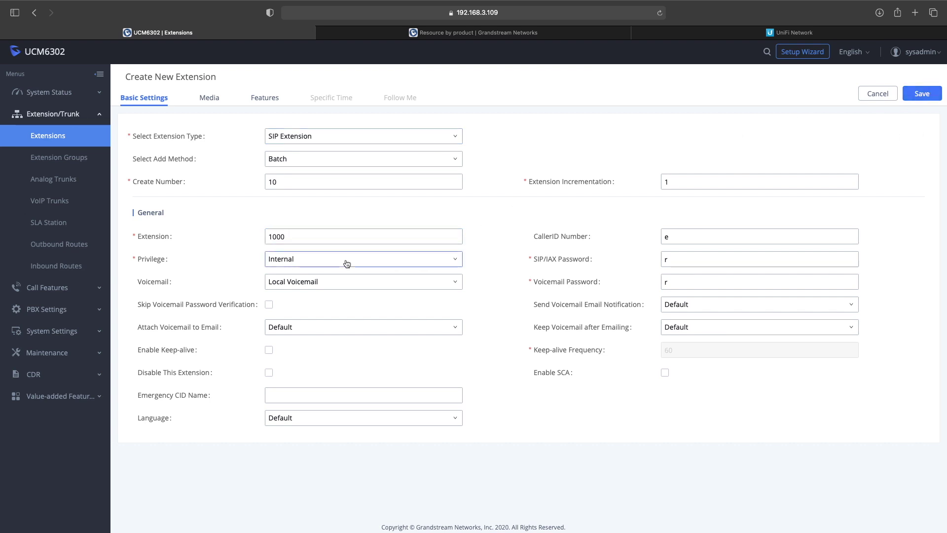
click(384, 260)
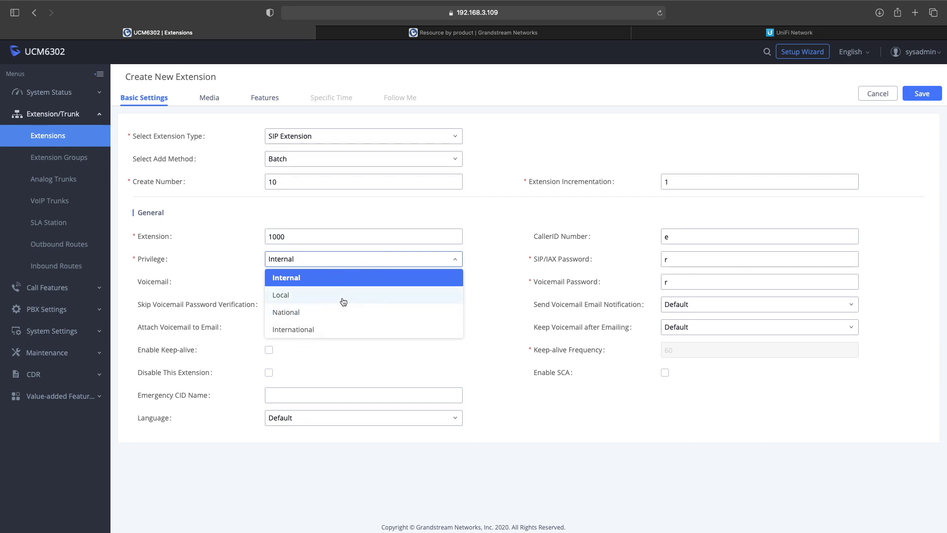
click(318, 279)
click(332, 257)
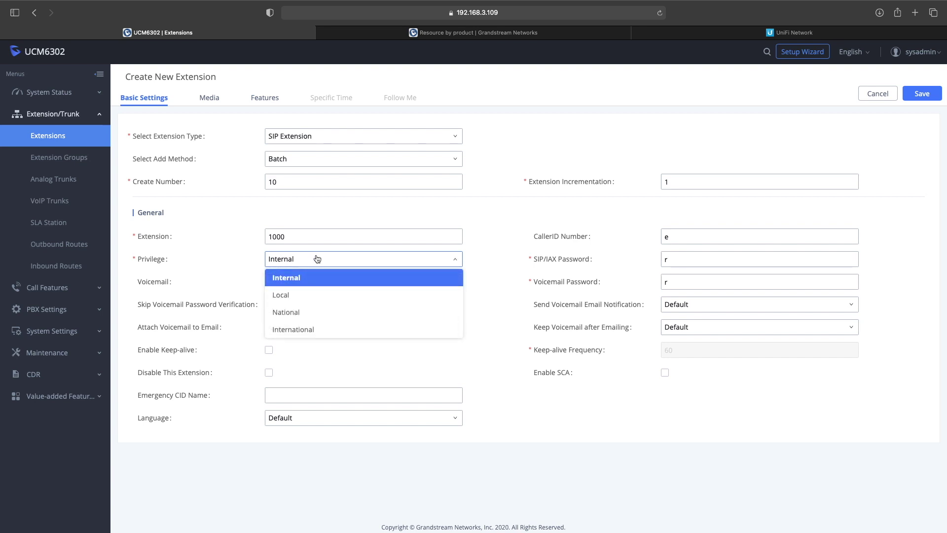
click(302, 330)
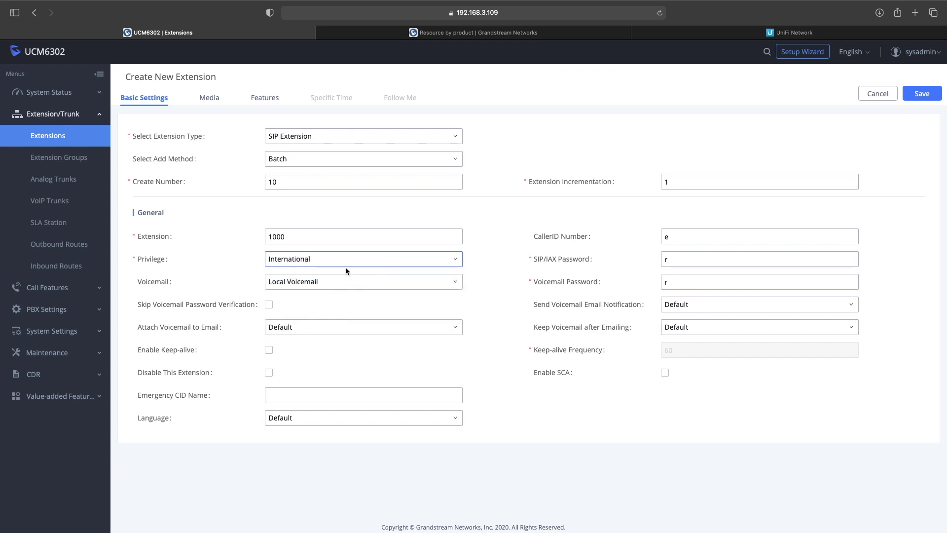
click(360, 261)
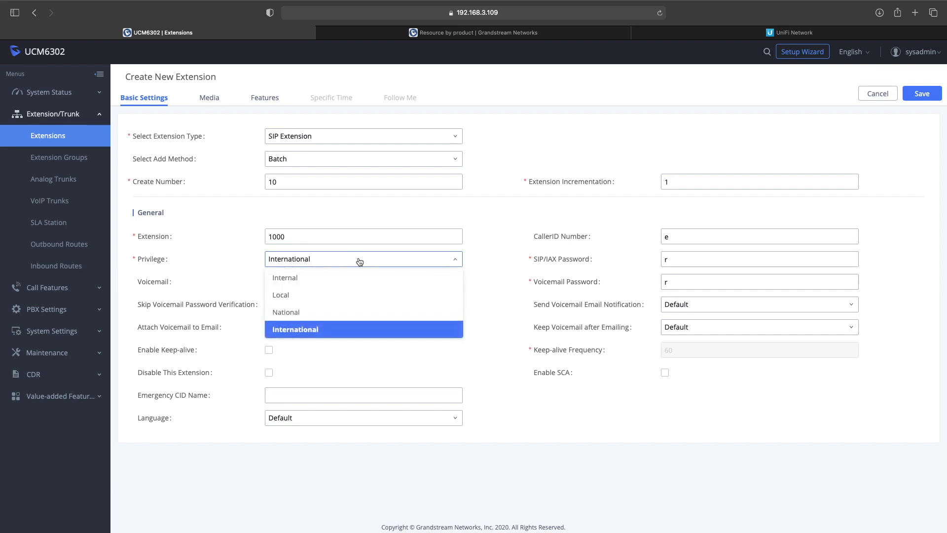
click(290, 285)
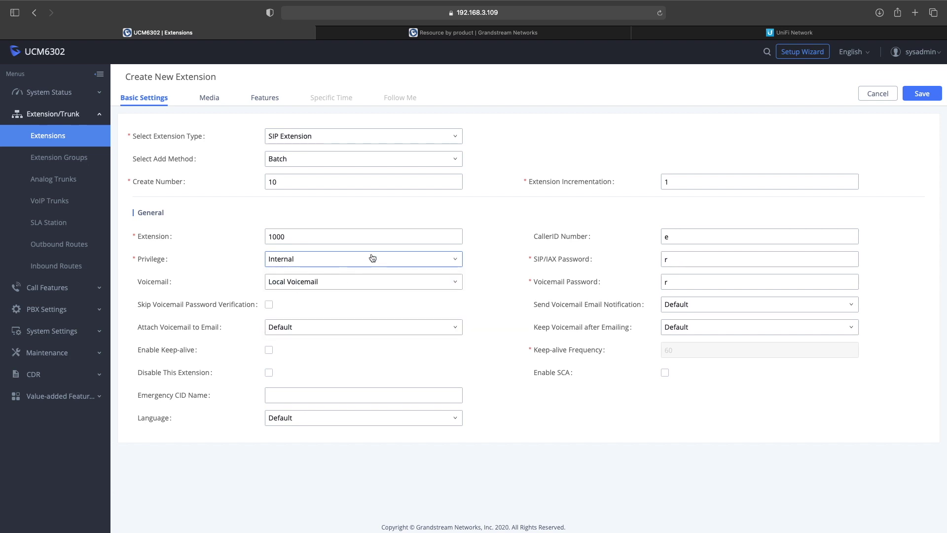
click(373, 258)
click(294, 296)
click(324, 263)
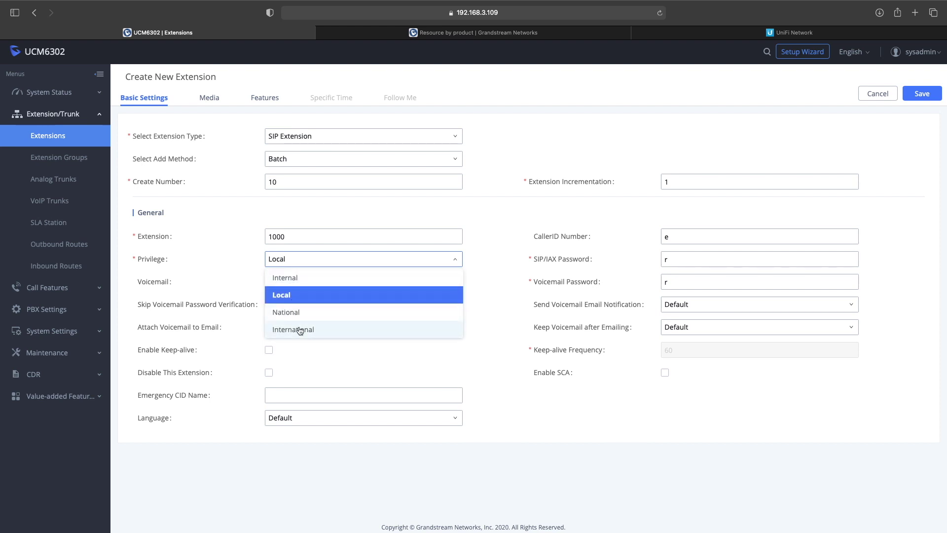
click(281, 279)
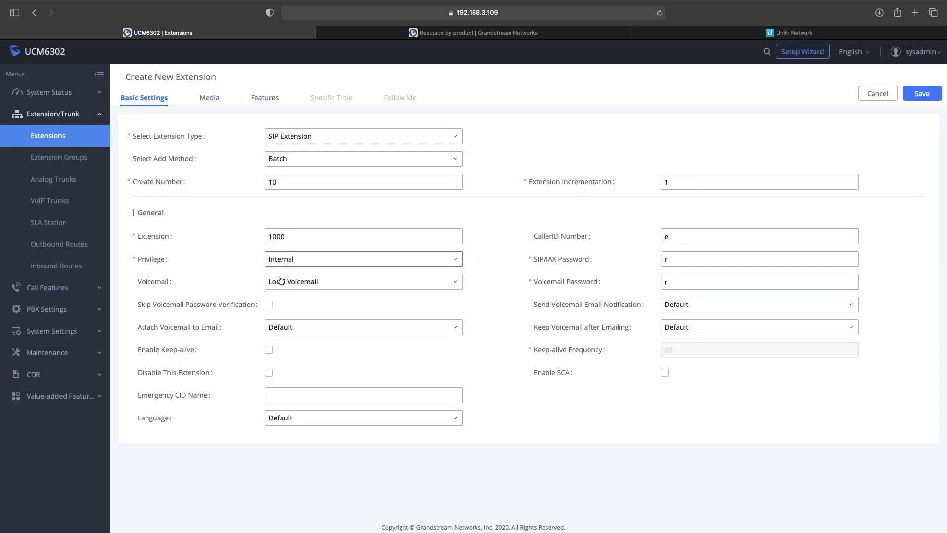
click(378, 259)
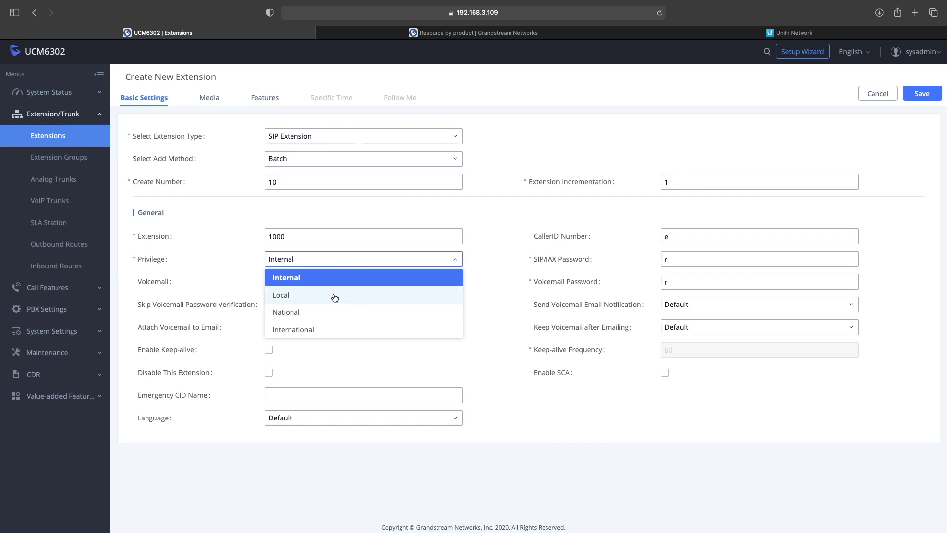
Set the batch's Privilege to National and save, confirming users 1000–1009
click(281, 296)
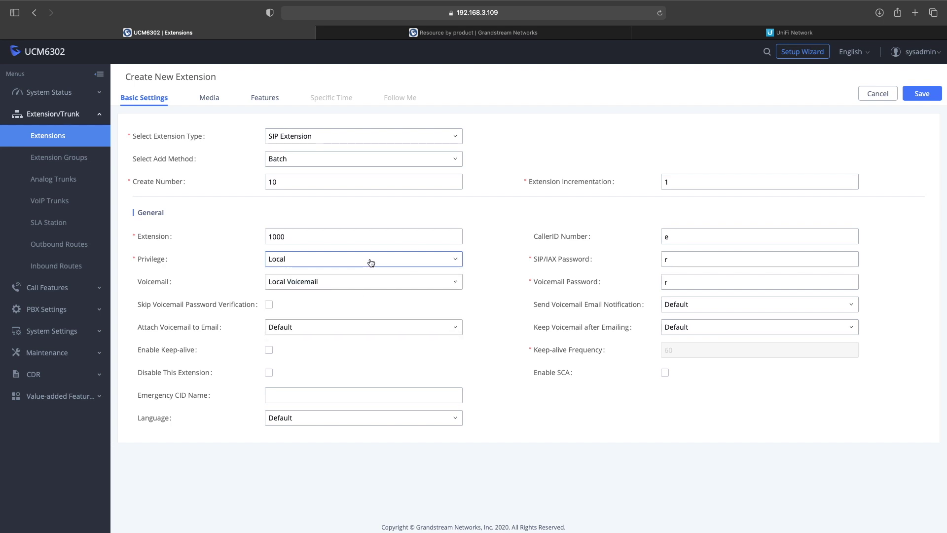
click(371, 262)
click(293, 314)
click(390, 260)
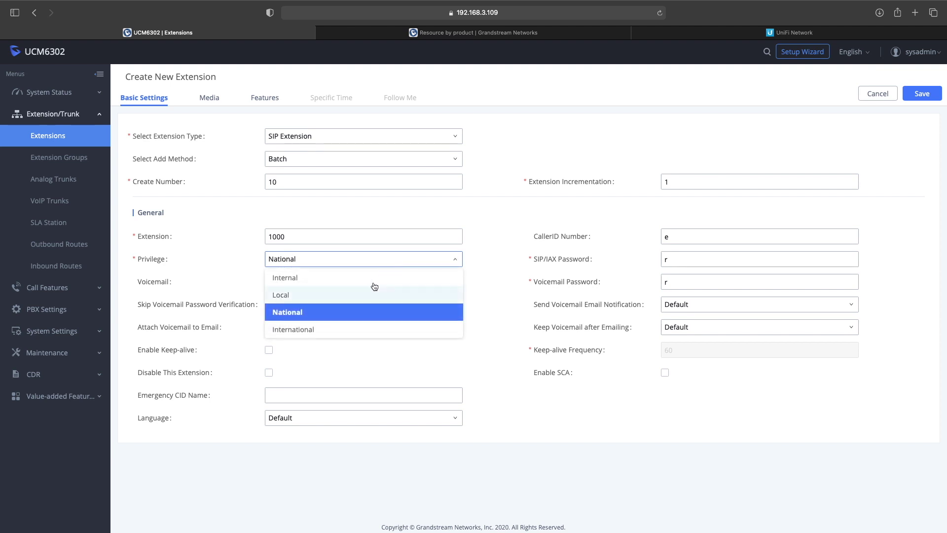
click(365, 330)
click(408, 261)
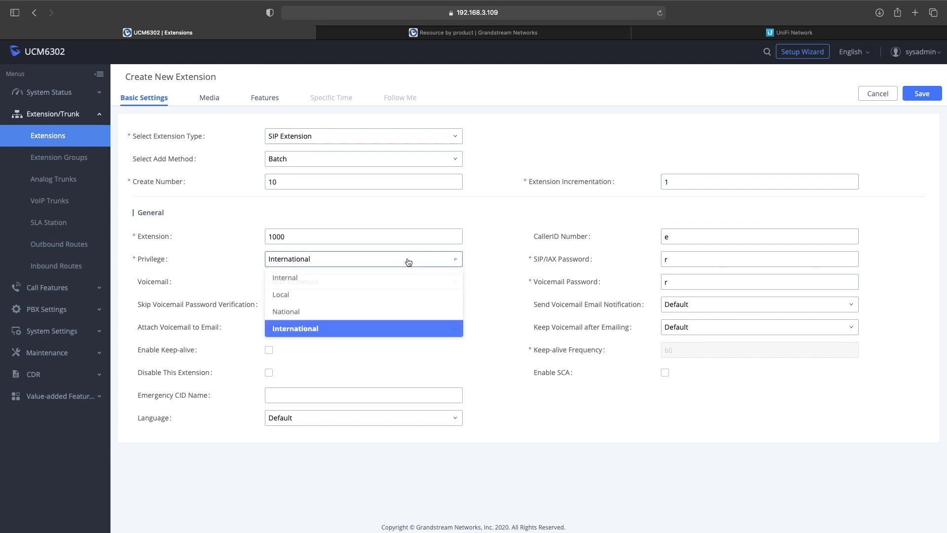
click(291, 311)
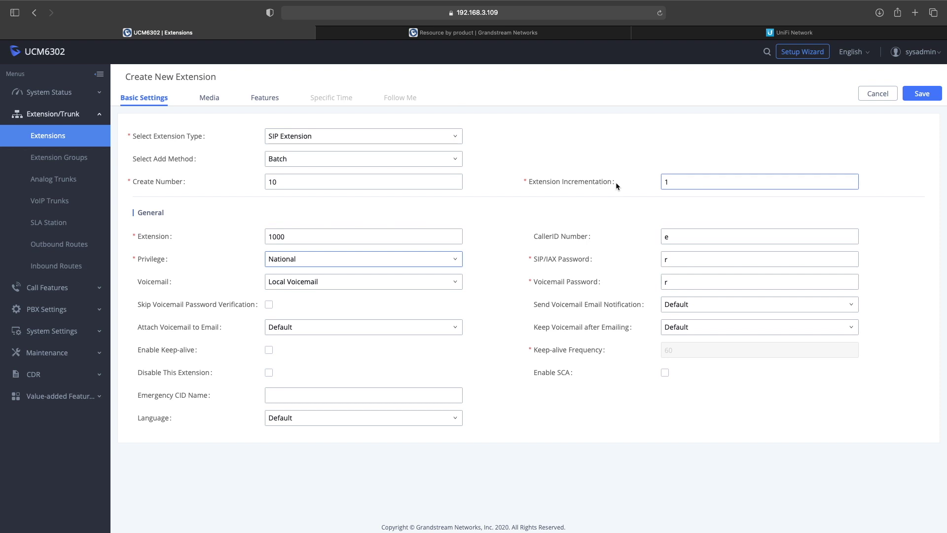
click(922, 95)
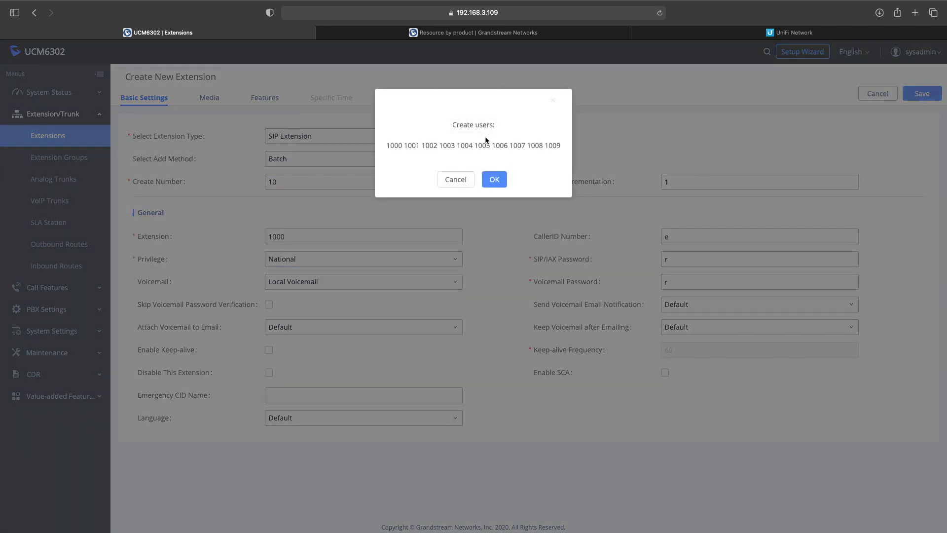
click(495, 179)
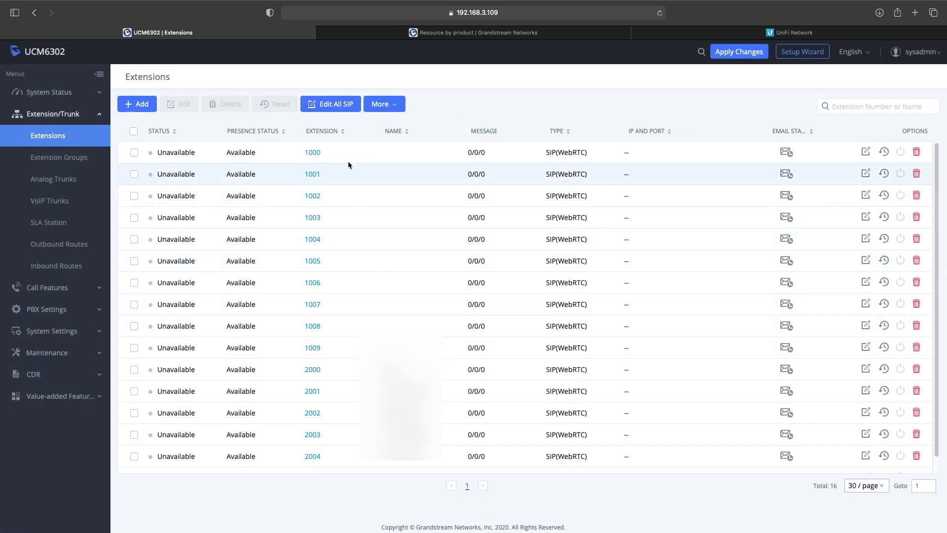
drag(348, 160, 336, 346)
click(477, 88)
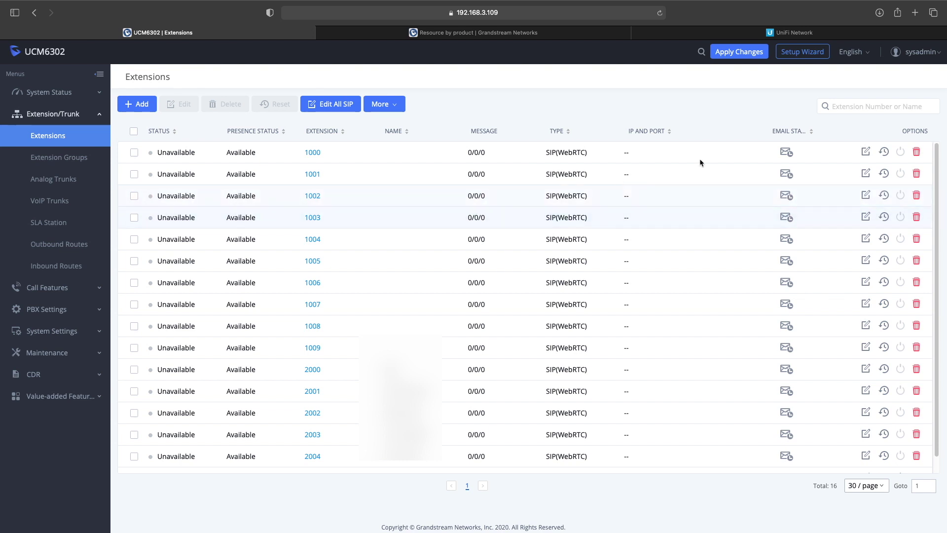
click(866, 153)
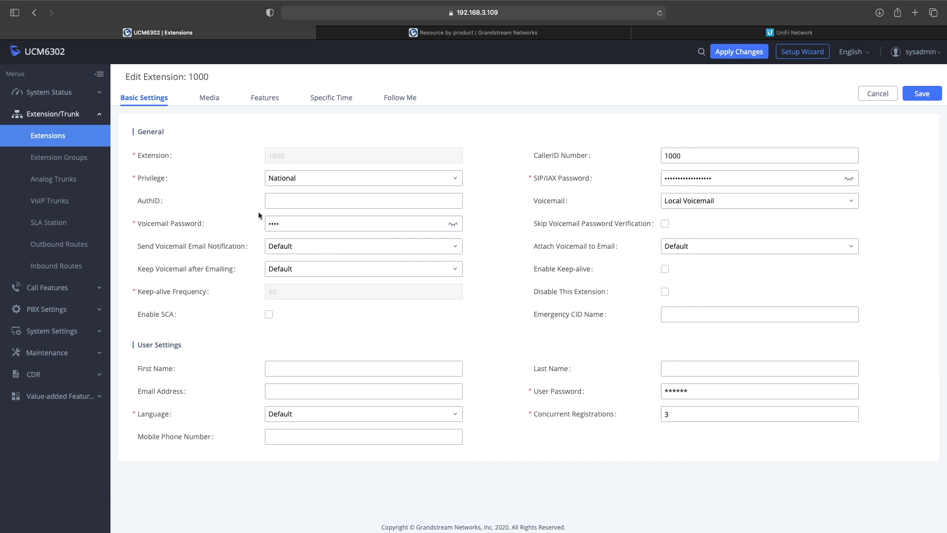
click(339, 178)
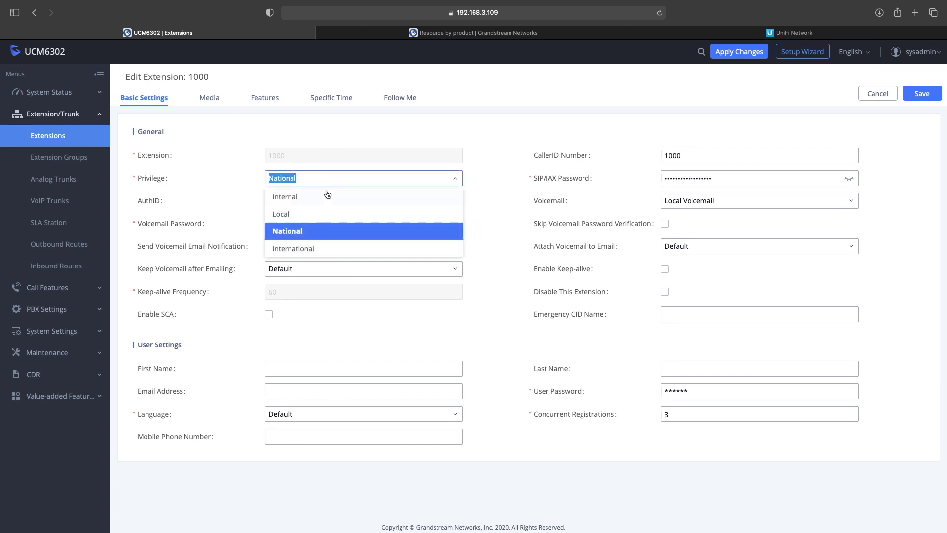
click(290, 215)
click(328, 180)
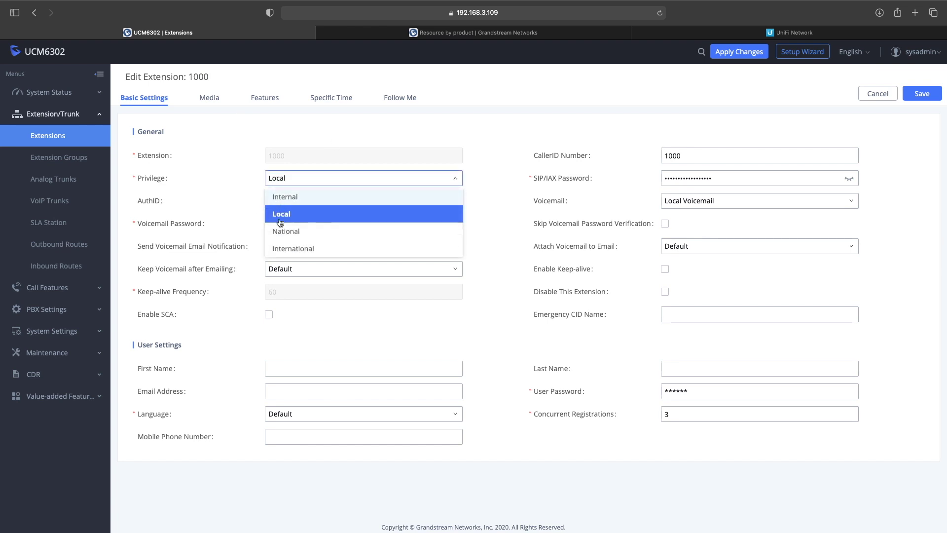
click(289, 230)
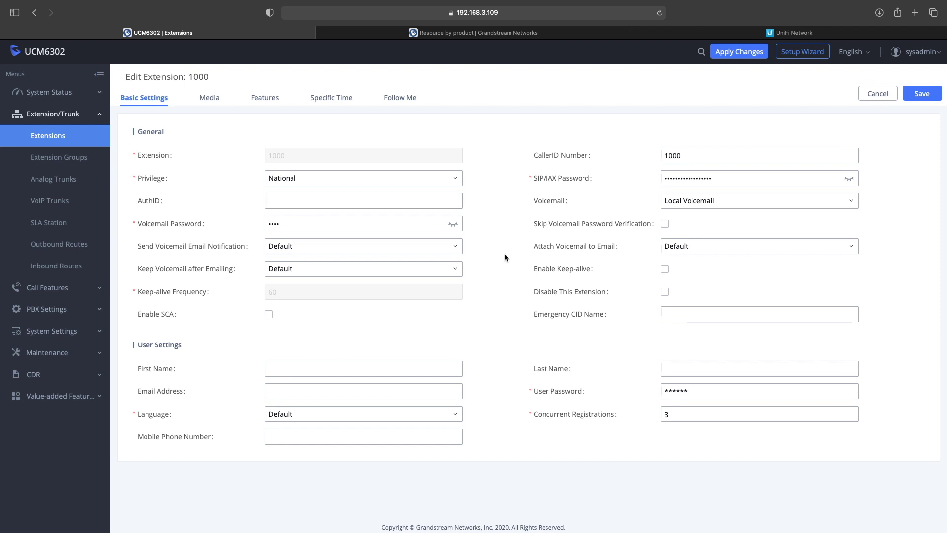
click(345, 368)
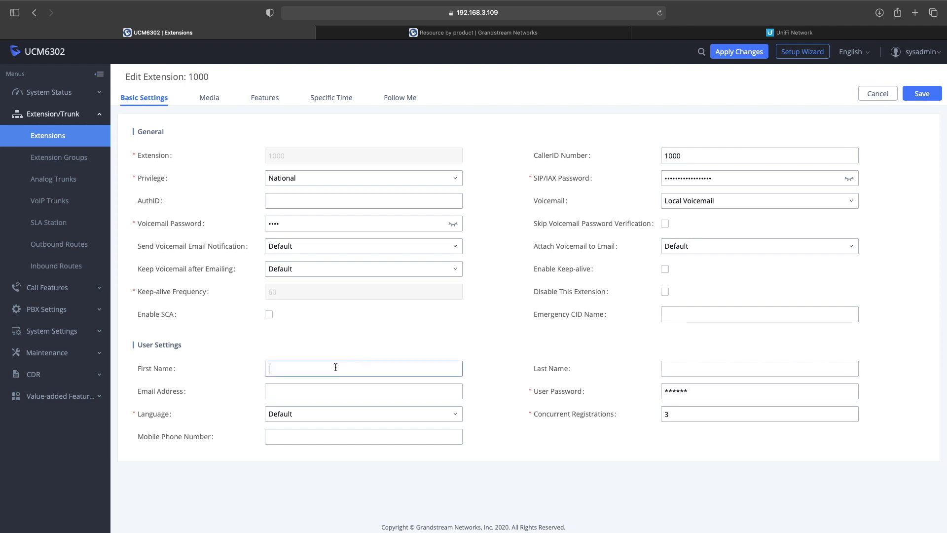
click(676, 364)
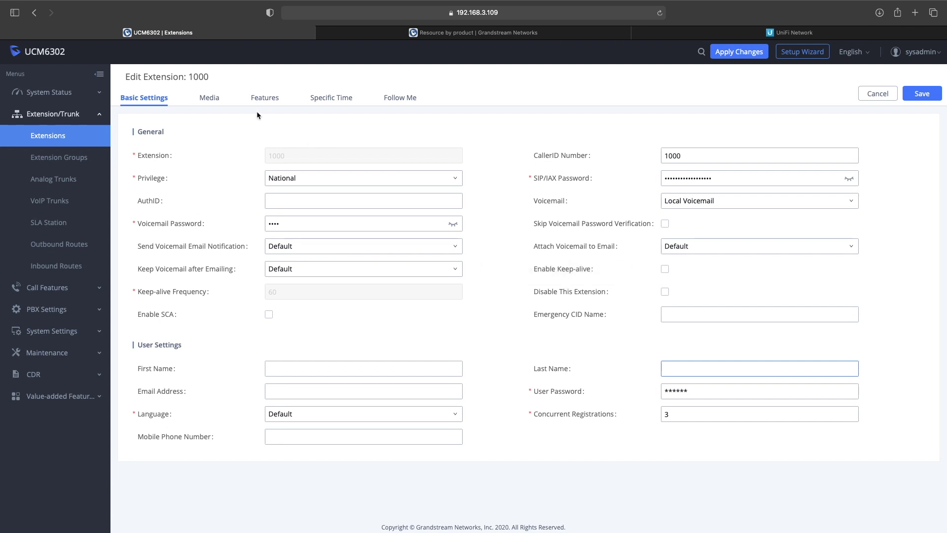
click(400, 100)
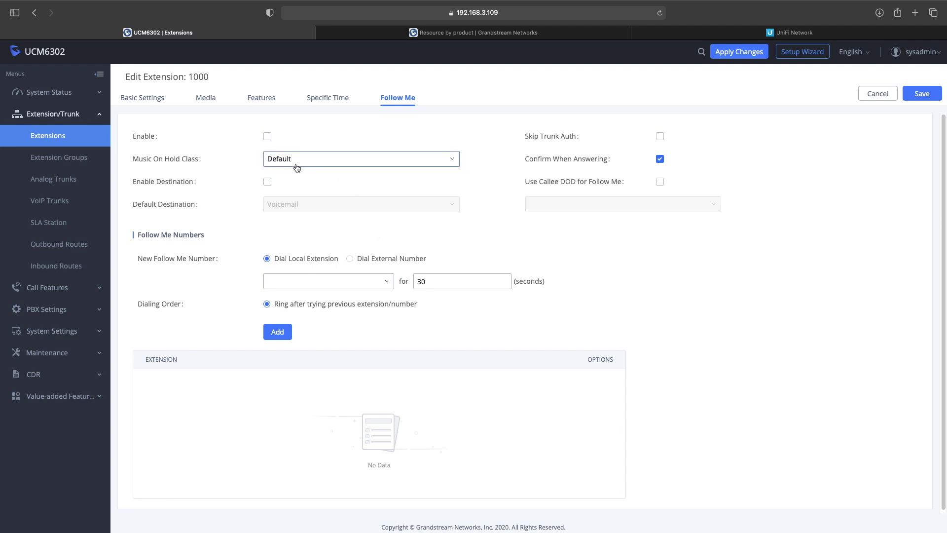
click(146, 98)
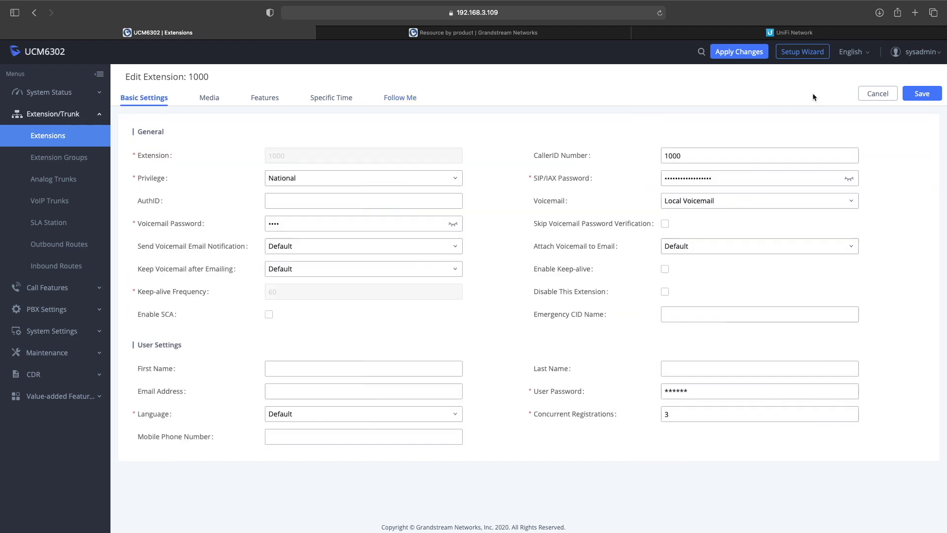
click(877, 93)
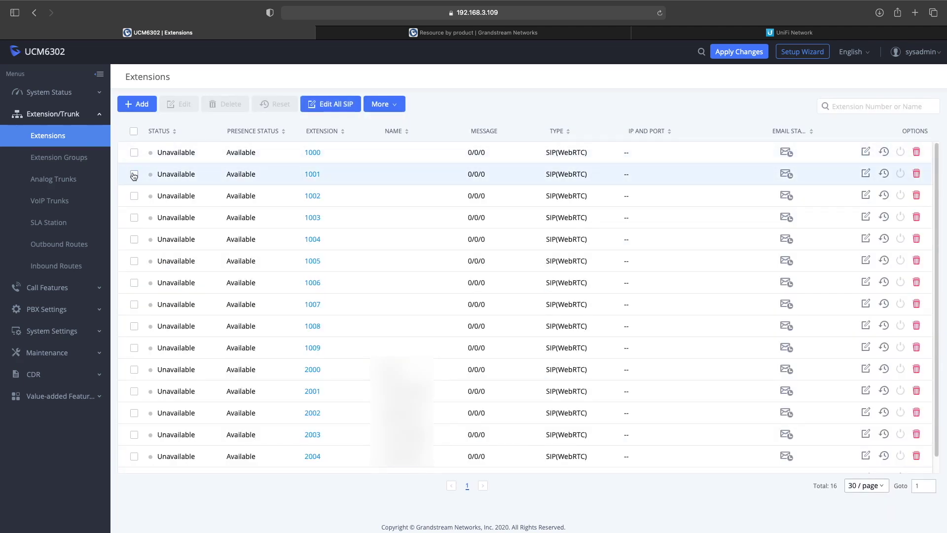
Open the SIPTRUNK_GW1 inbound route and check its _+X. and _X. patterns
click(54, 262)
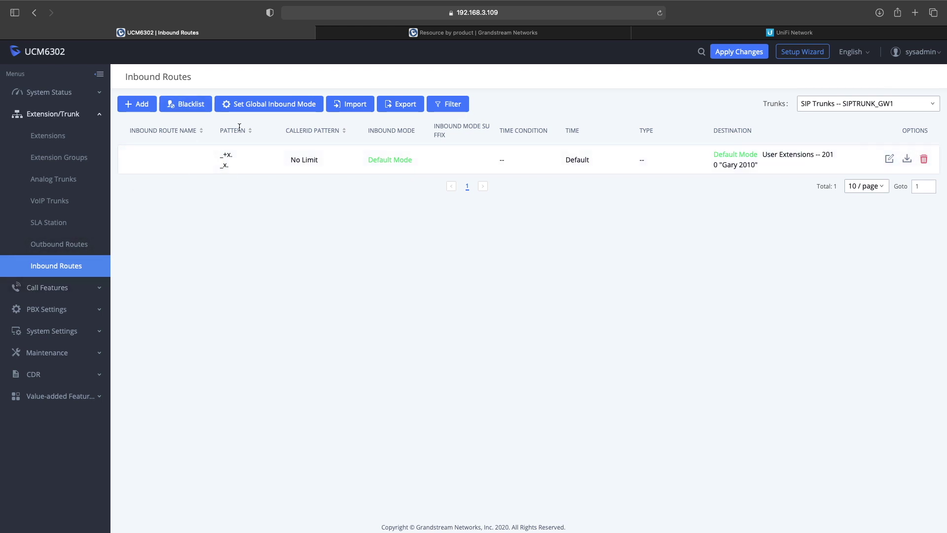
click(891, 159)
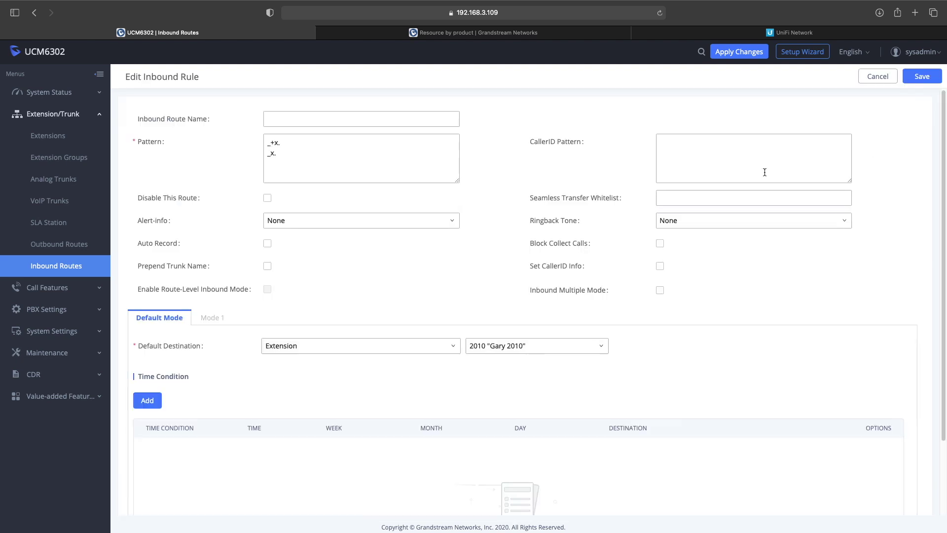
click(284, 149)
mouse_move(139, 142)
Keep extension 2010 as the default destination and save the inbound route
click(267, 198)
click(267, 198)
click(537, 346)
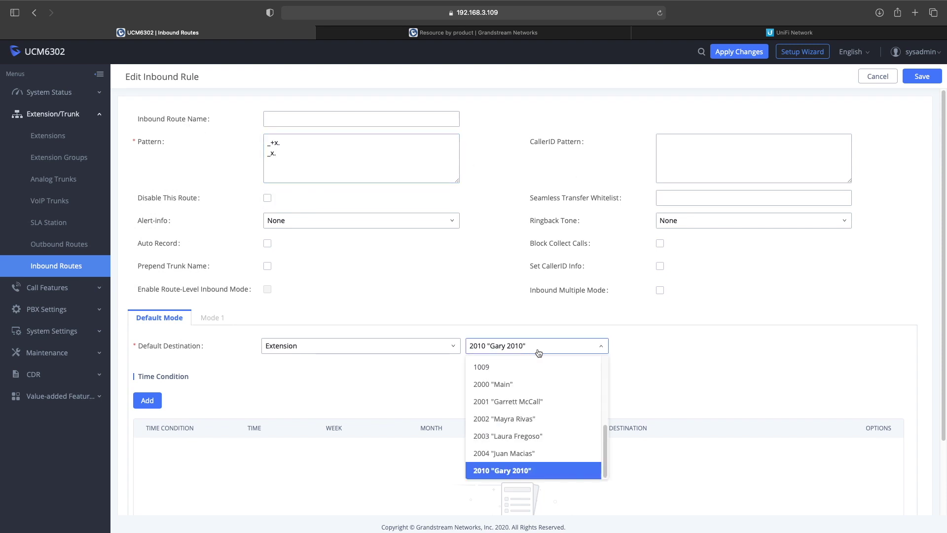
click(535, 471)
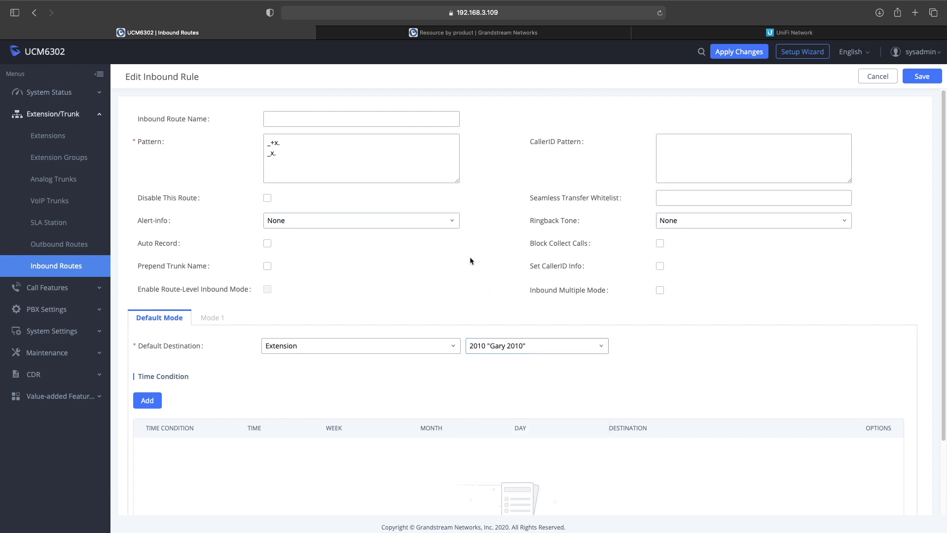
click(922, 77)
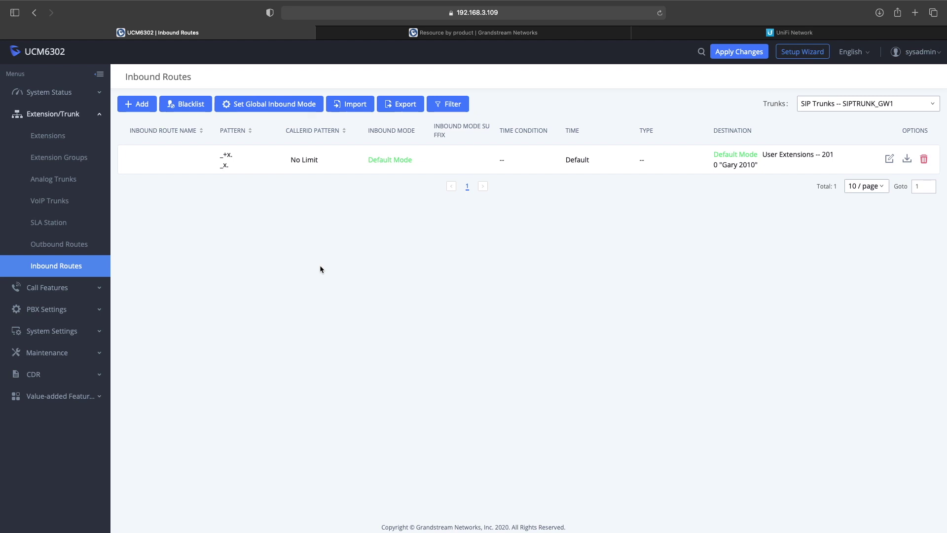
Open the CDR page listing the 29 call records
click(69, 379)
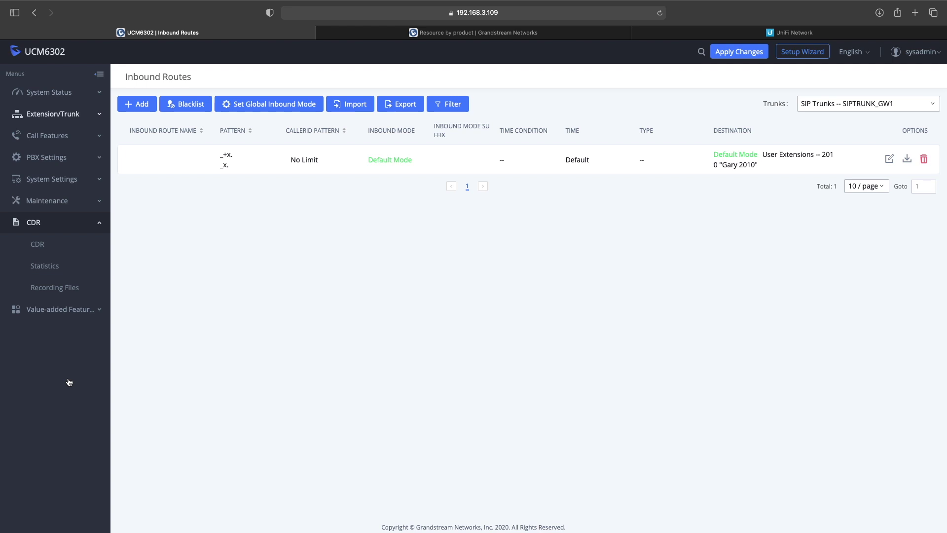
click(38, 243)
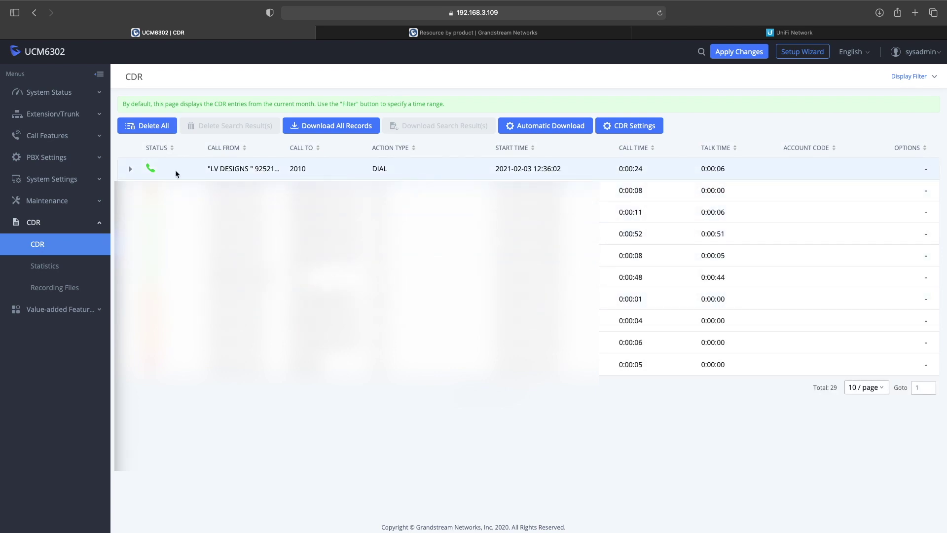
click(130, 169)
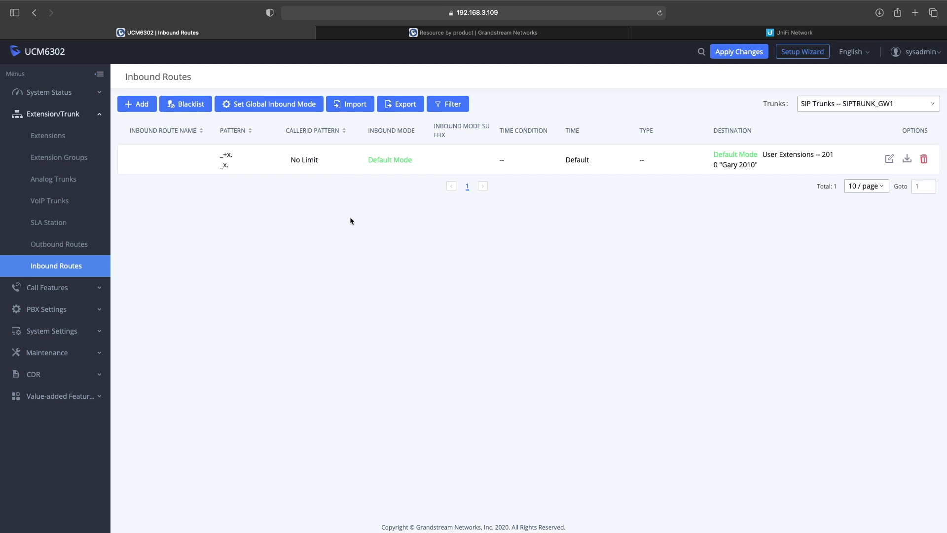
Start a new inbound route and paste the incoming number as its pattern
click(143, 105)
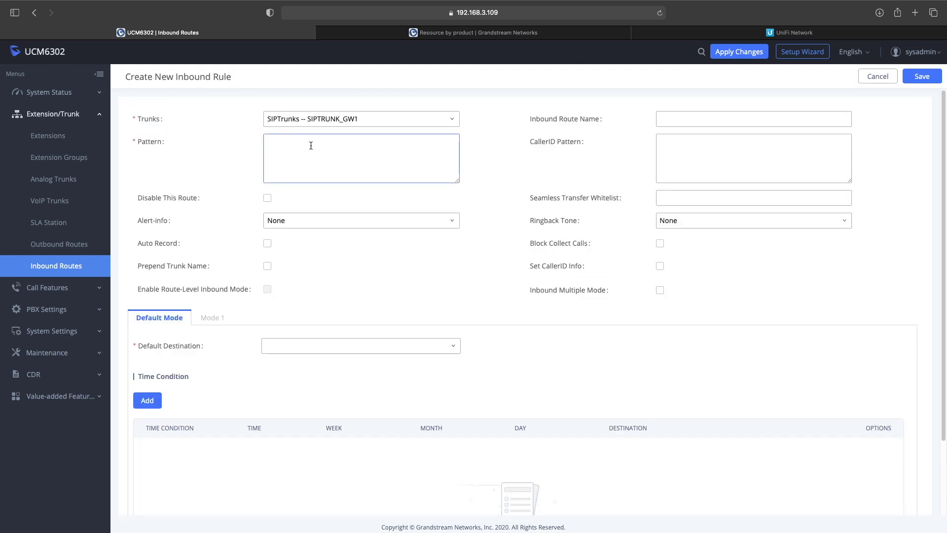
click(203, 149)
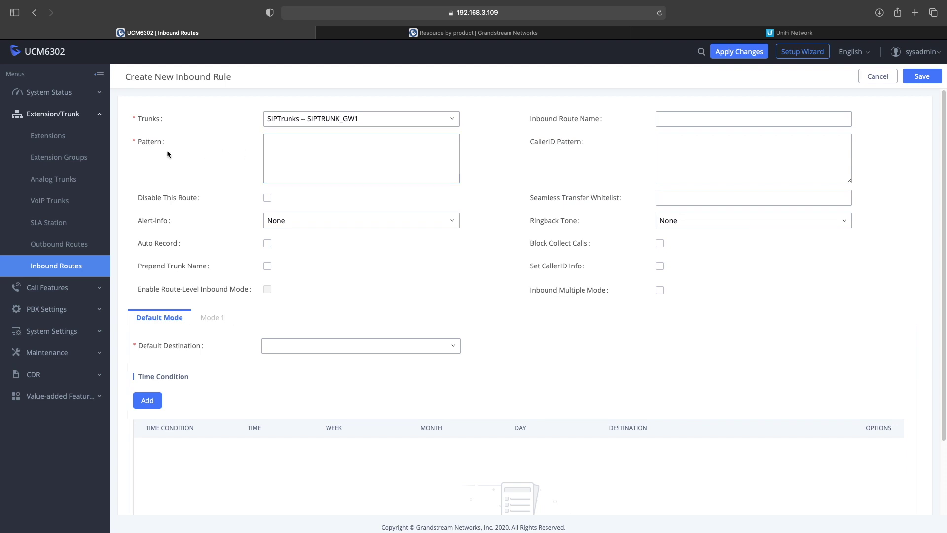
click(65, 267)
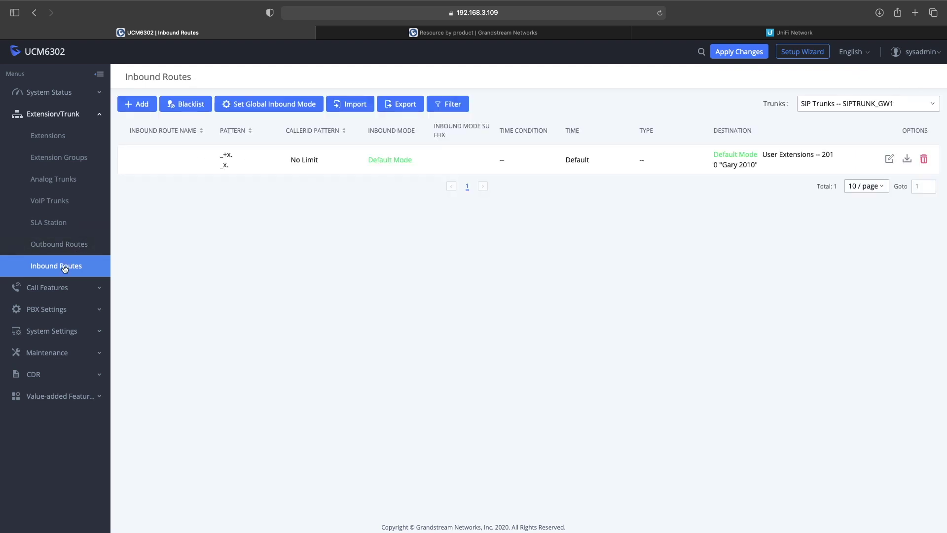
click(136, 105)
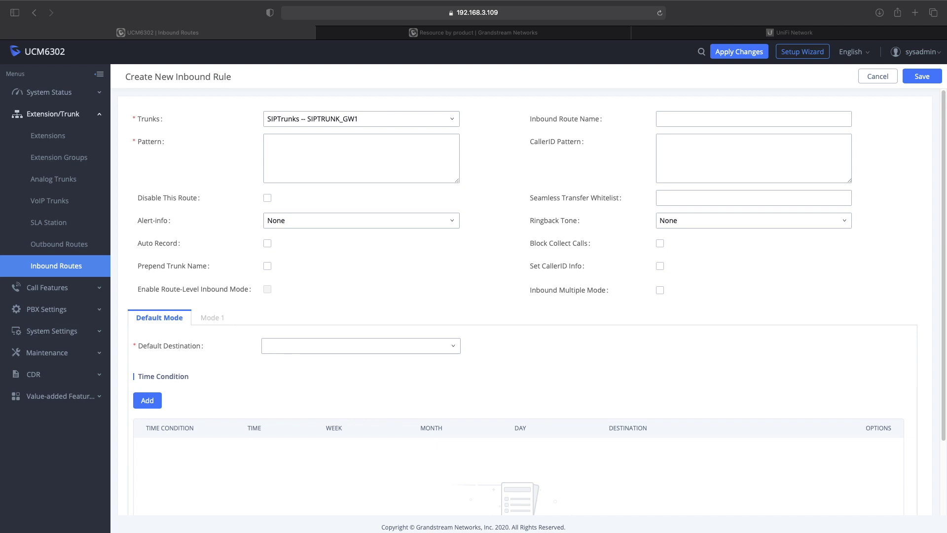
click(344, 148)
key(super+v)
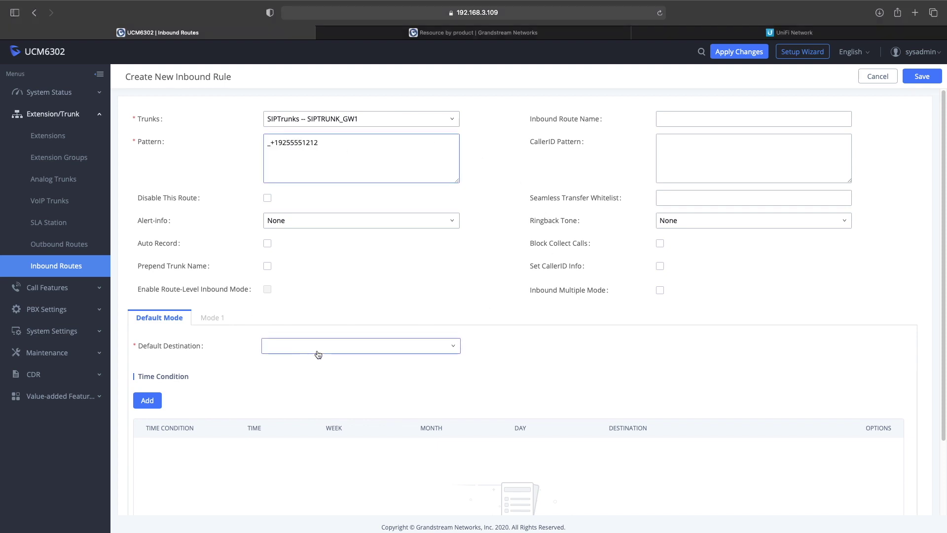
Set the default destination to extension 2010, then discard the new rule unsaved
click(346, 349)
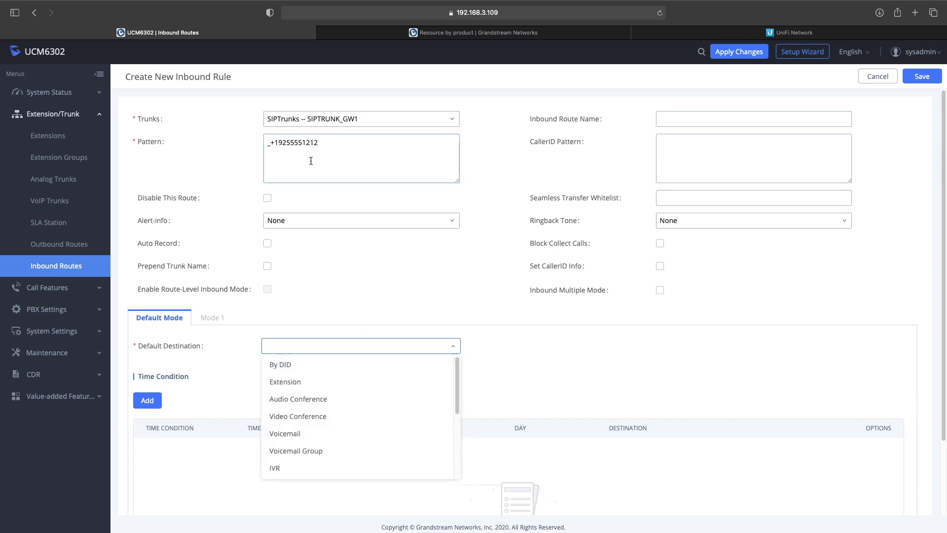
click(296, 387)
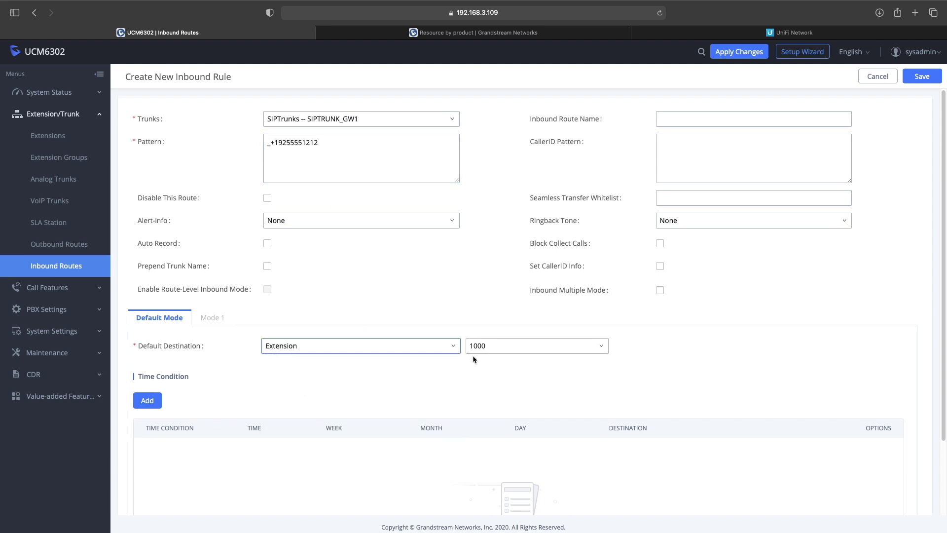
click(559, 350)
scroll(564, 428, down, 3)
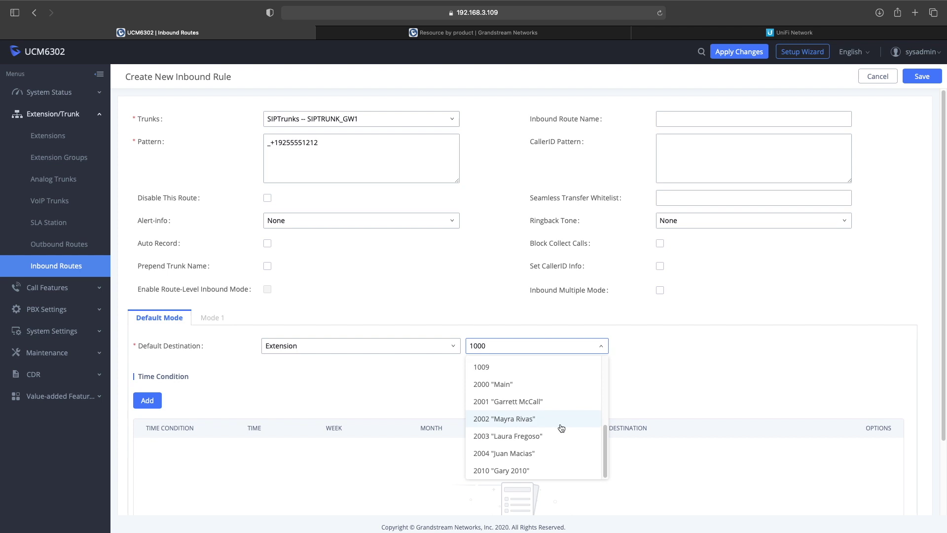
click(538, 466)
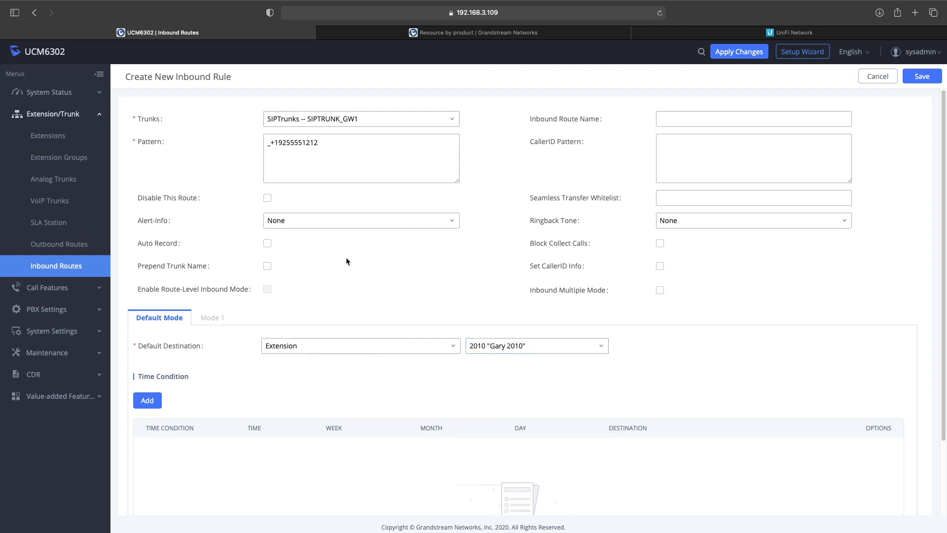
click(294, 150)
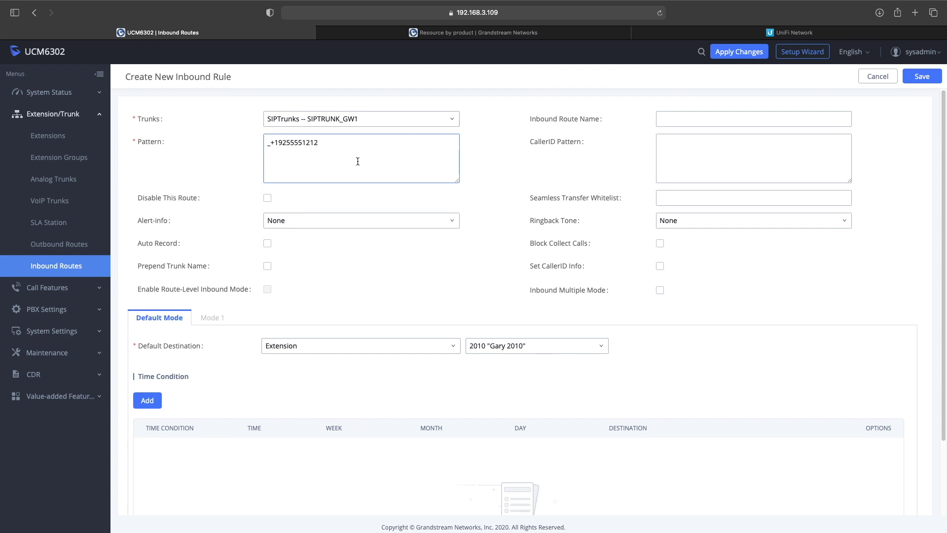
click(313, 312)
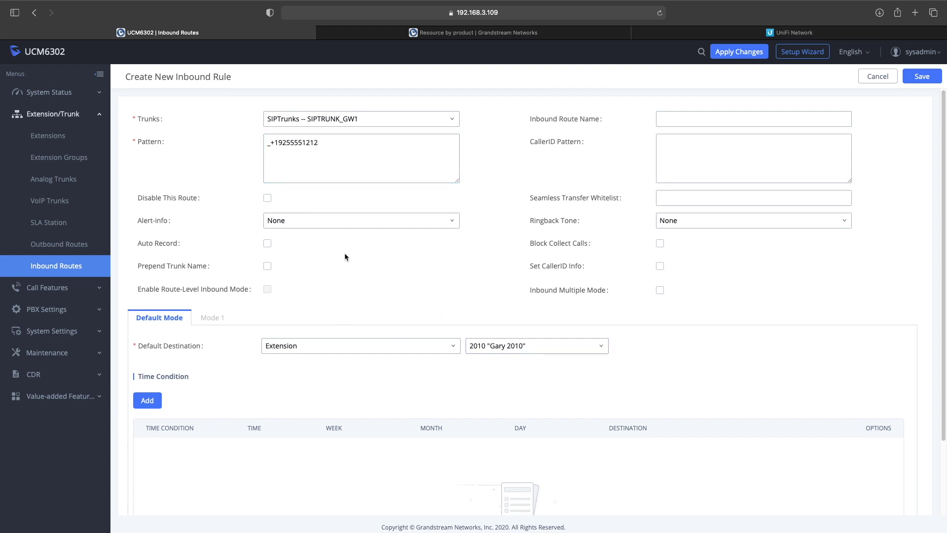
click(890, 77)
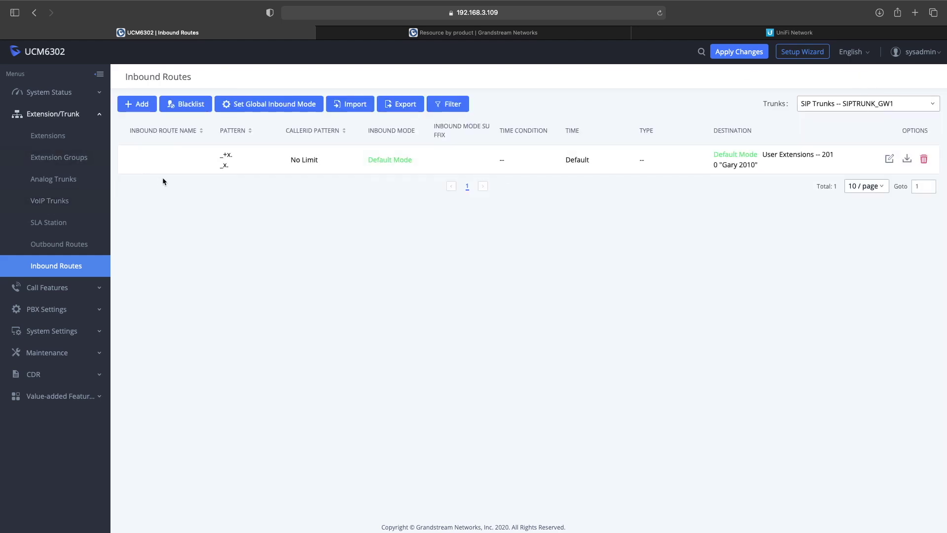
Open the Local outbound rule and keep its privilege level at Local
click(76, 245)
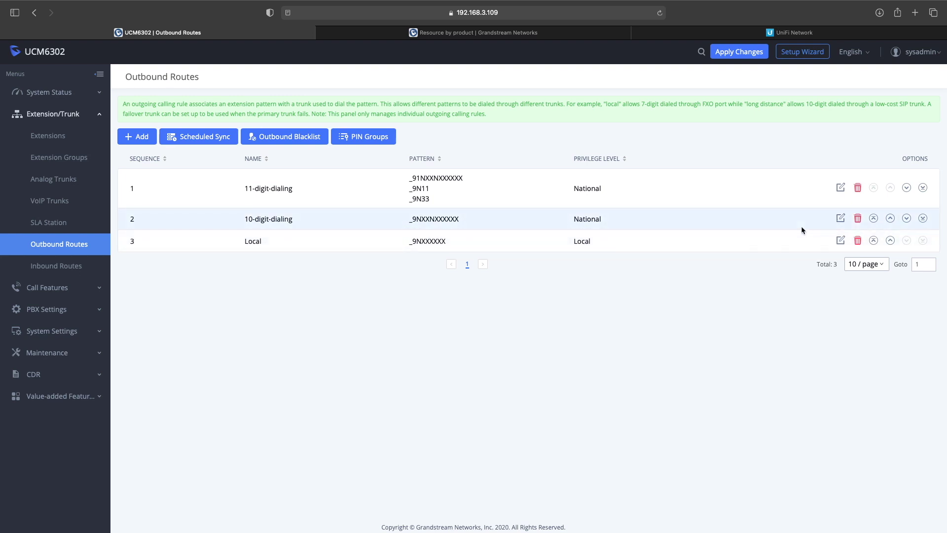
click(841, 241)
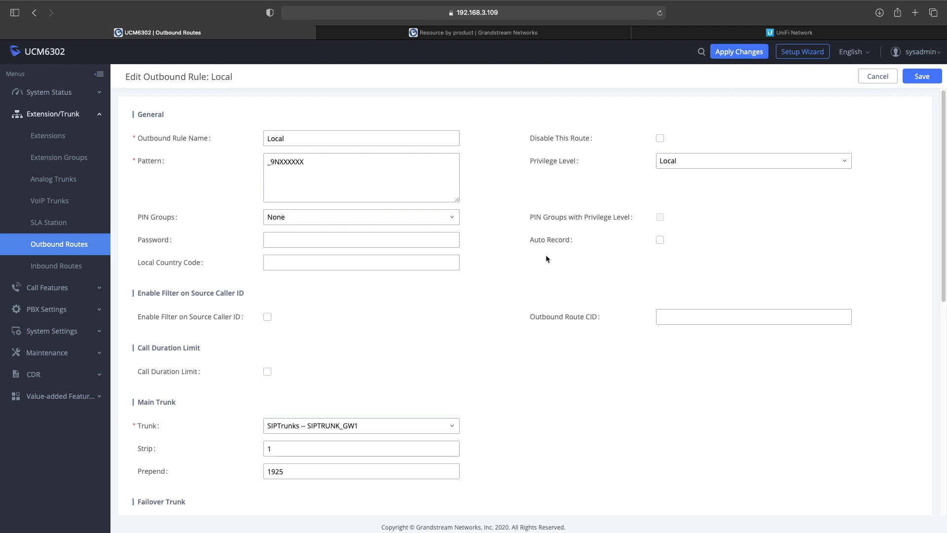
click(674, 158)
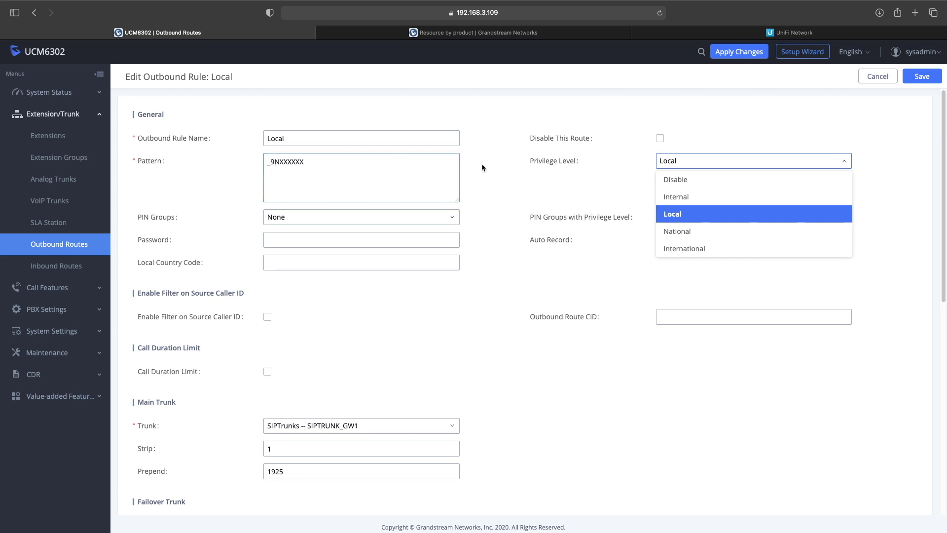
click(683, 214)
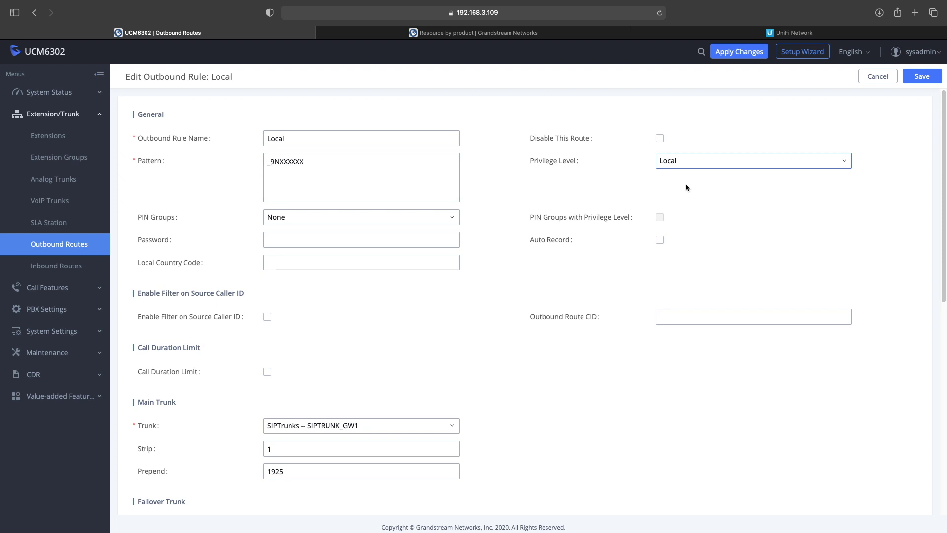
Check the Local rule's Strip and Prepend values, then close it unsaved
scroll(329, 326, down, 3)
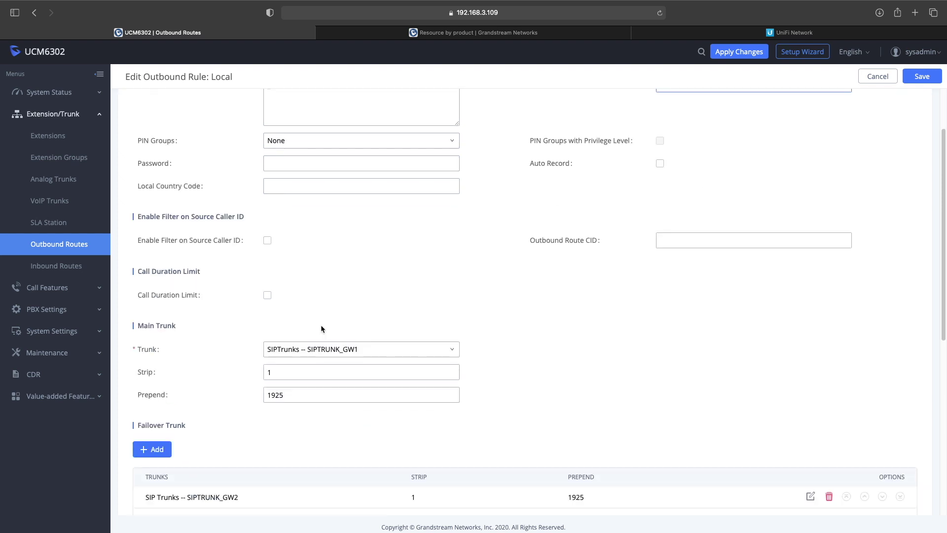
click(282, 372)
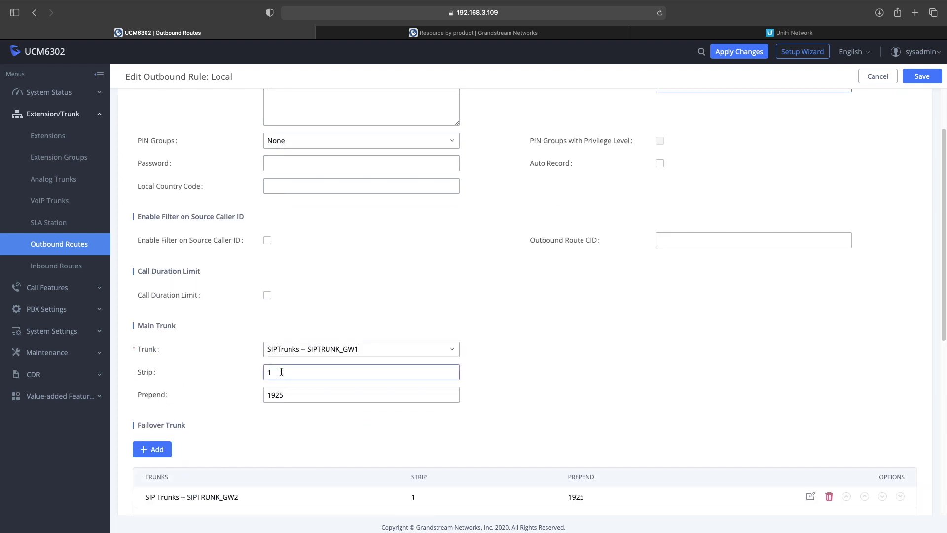
scroll(291, 377, up, 1)
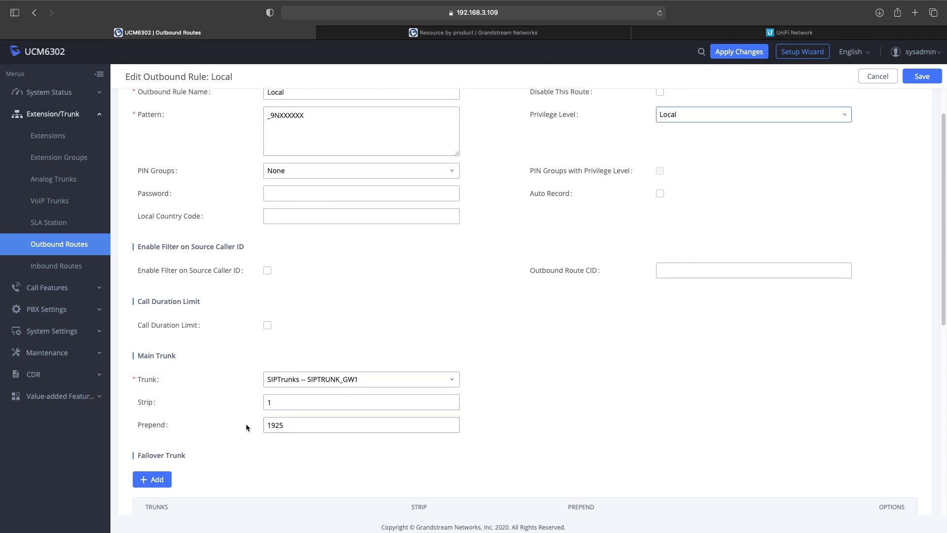
click(291, 428)
click(878, 76)
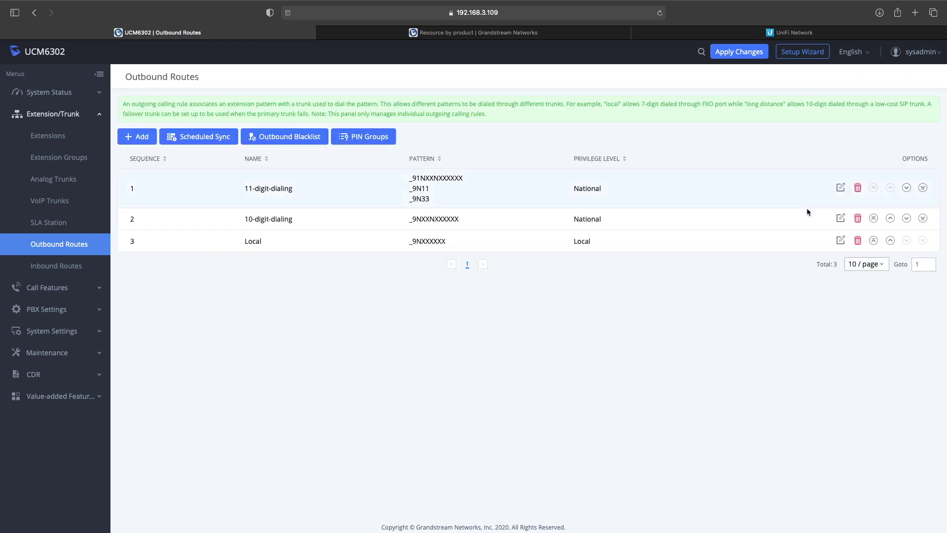
Review the 10-digit-dialing and 11-digit-dialing rules and close both unchanged
click(840, 218)
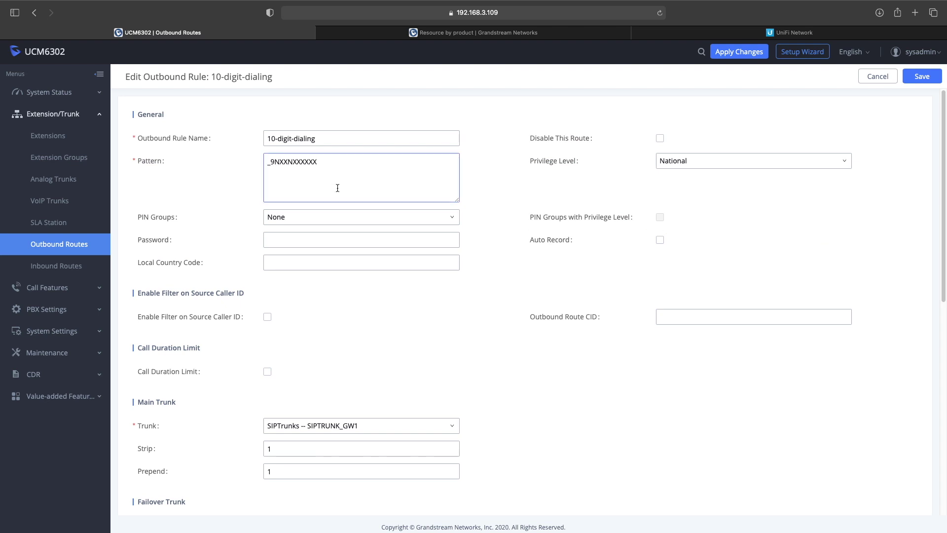
scroll(371, 305, down, 4)
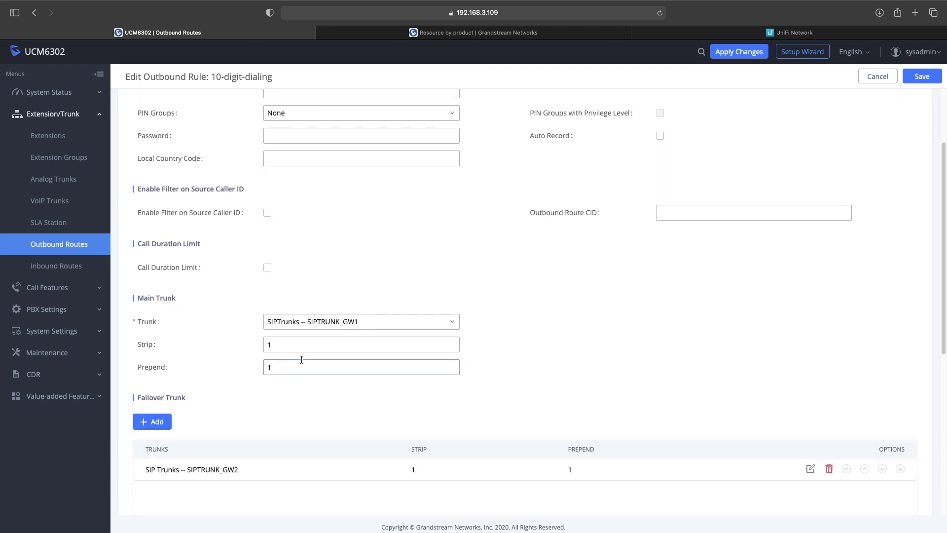
scroll(288, 200, up, 3)
scroll(306, 306, down, 2)
scroll(327, 402, up, 4)
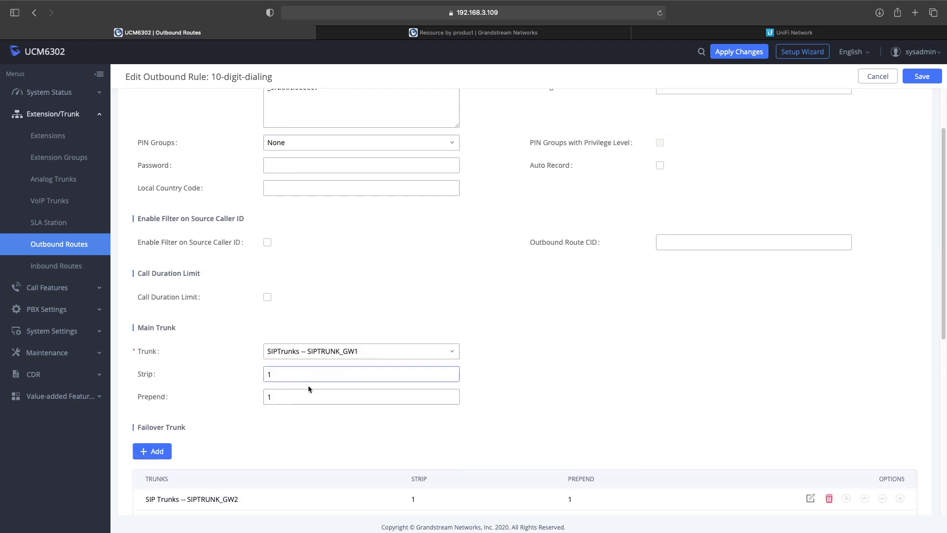
click(877, 76)
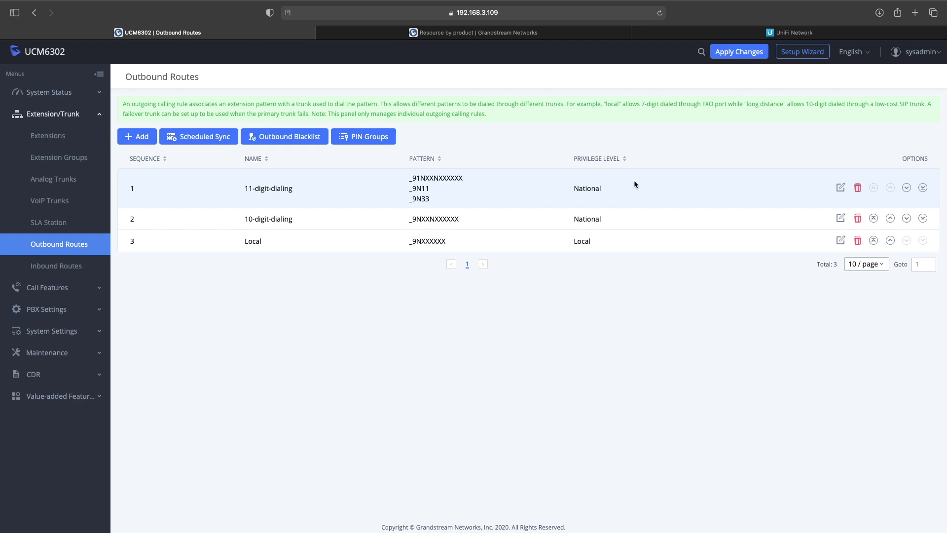
click(840, 188)
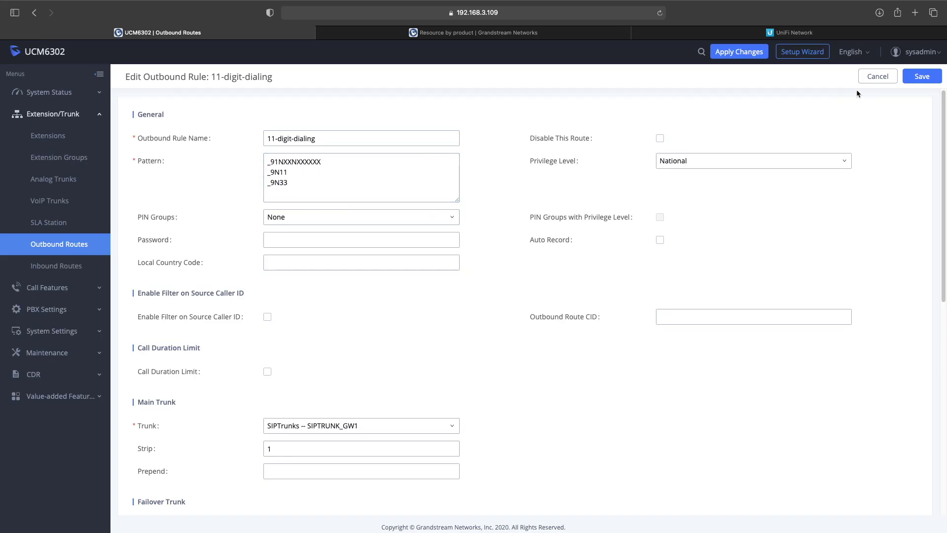
click(882, 78)
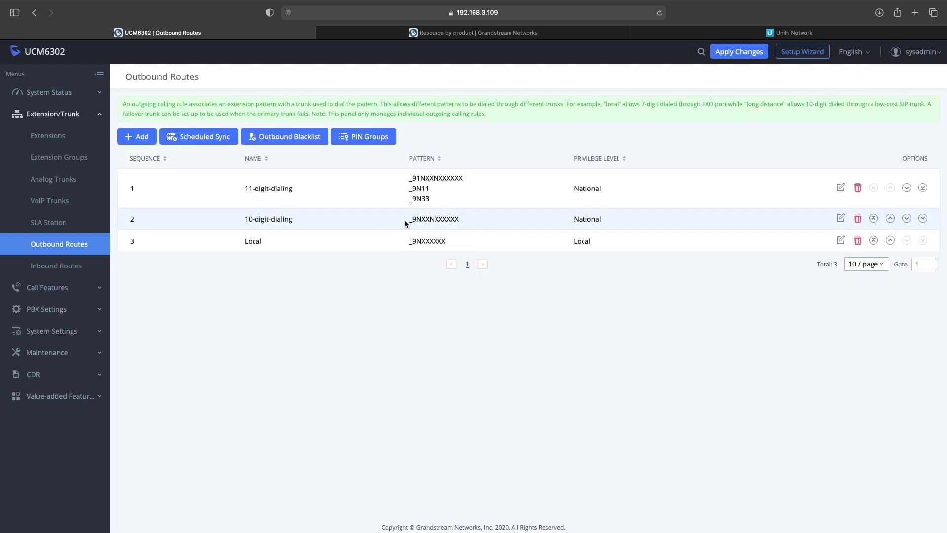
Recheck the Local rule, keeping SIPTRUNK_GW1 as main trunk, and close it unsaved
click(840, 241)
scroll(295, 393, down, 1)
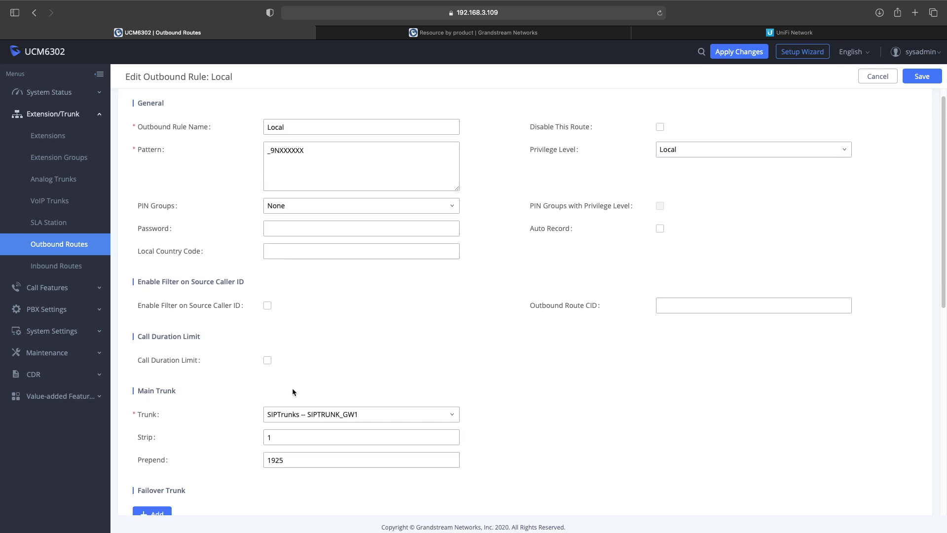
click(366, 414)
click(362, 374)
scroll(241, 439, down, 3)
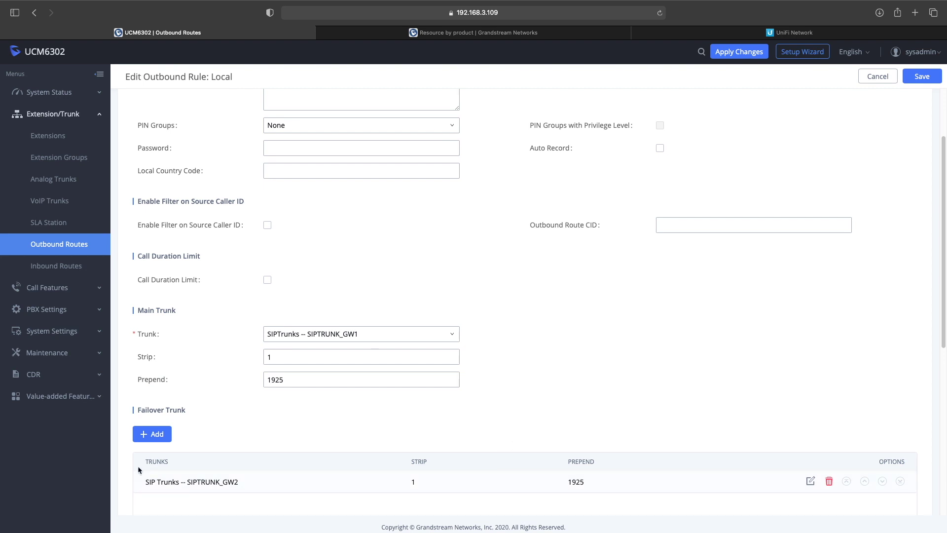
scroll(523, 403, up, 3)
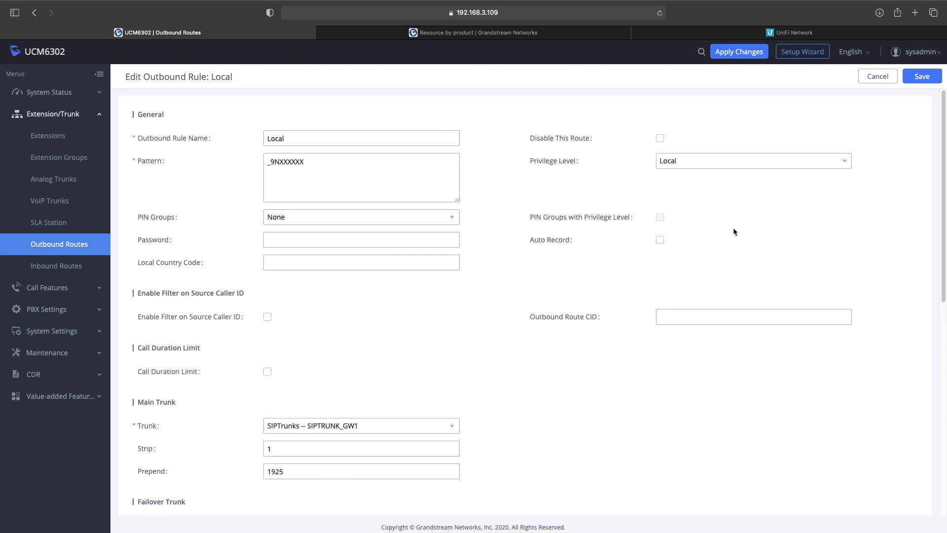
click(878, 79)
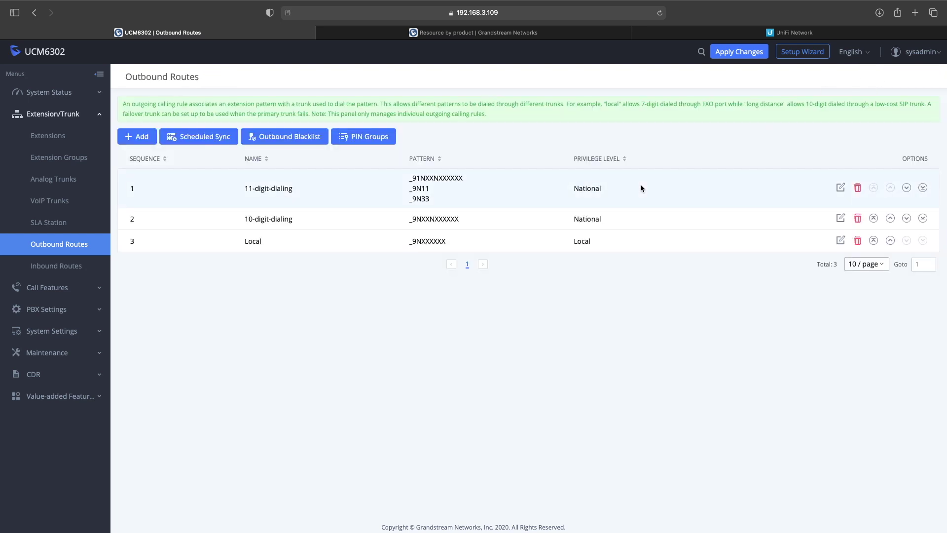